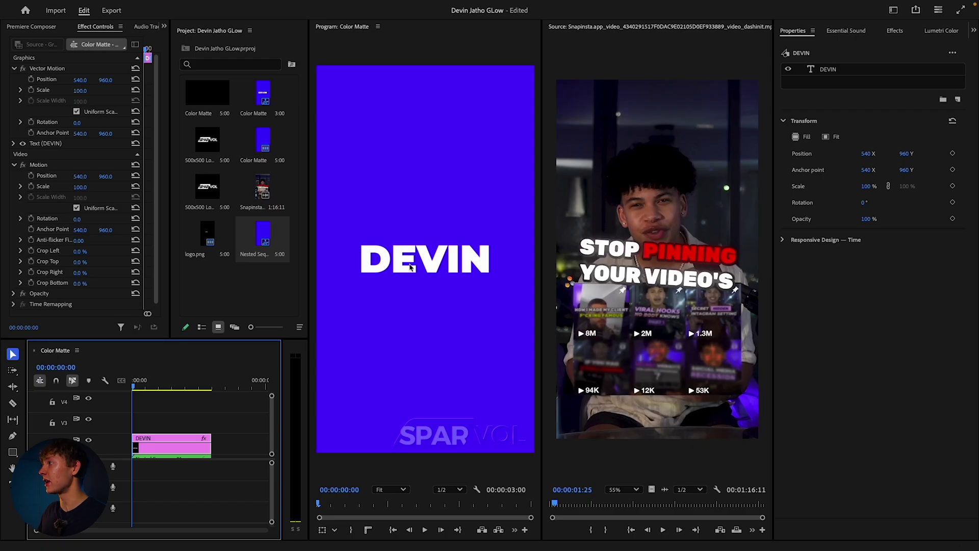
# - Find the VR Glow video effect and apply it to the title text clip on the timeline
pyautogui.click(835, 77)
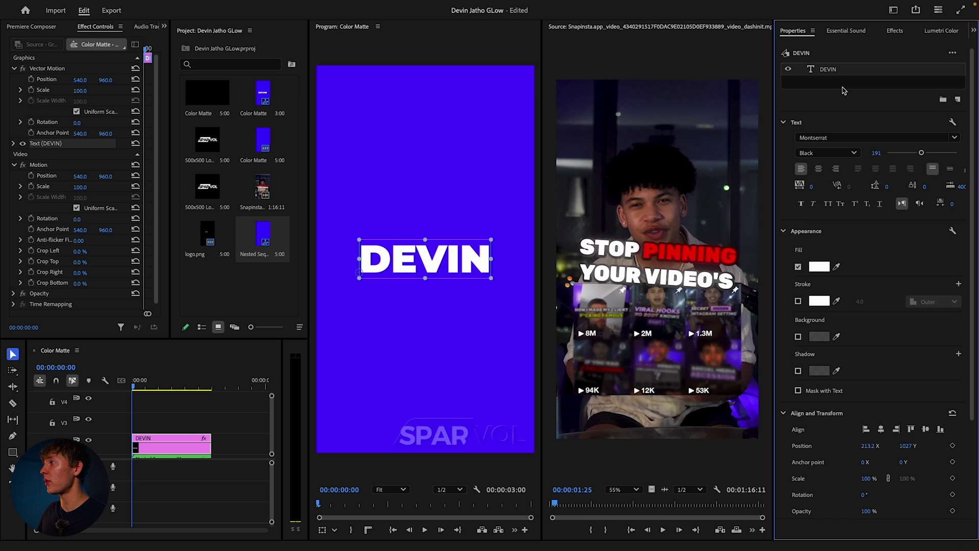
pyautogui.click(892, 32)
pyautogui.click(831, 51)
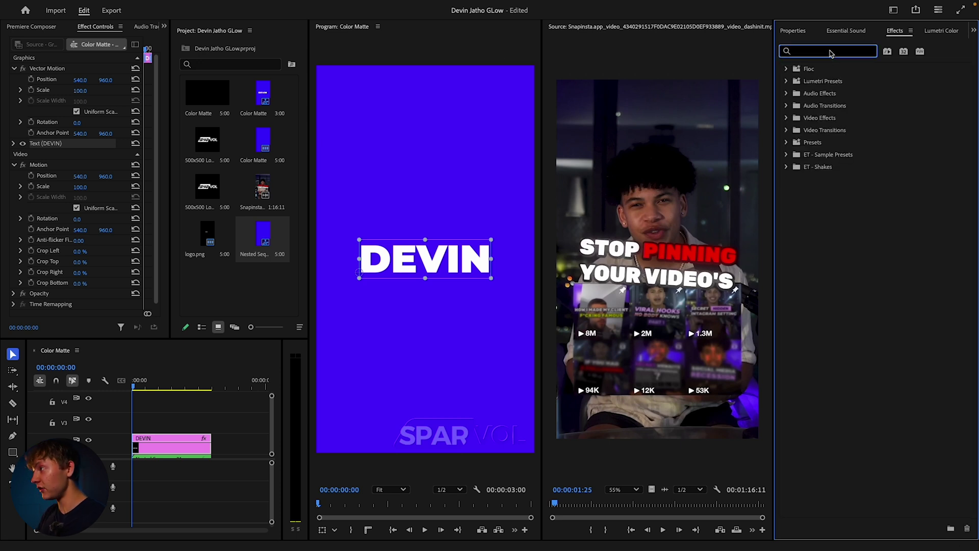
pyautogui.write('vr')
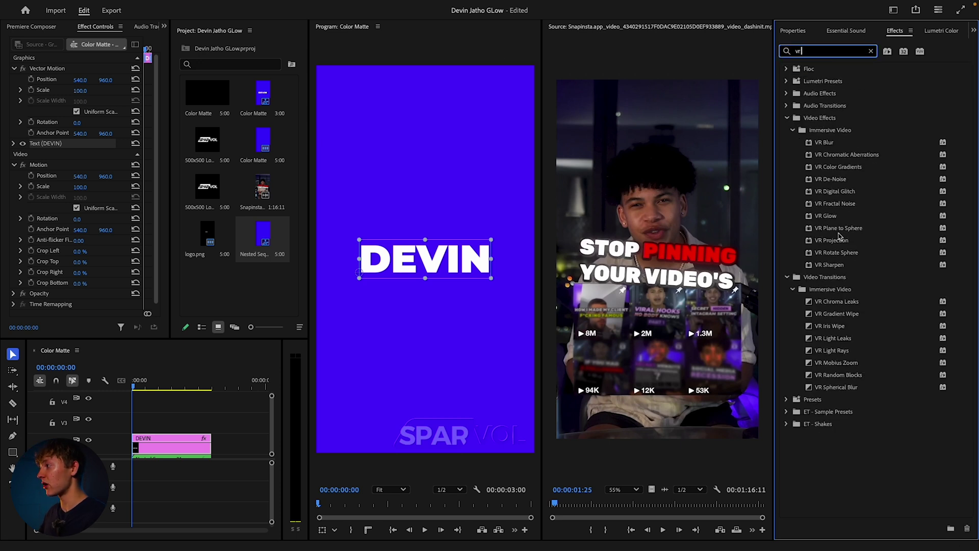
pyautogui.click(831, 217)
pyautogui.moveTo(837, 223); pyautogui.dragTo(178, 444)
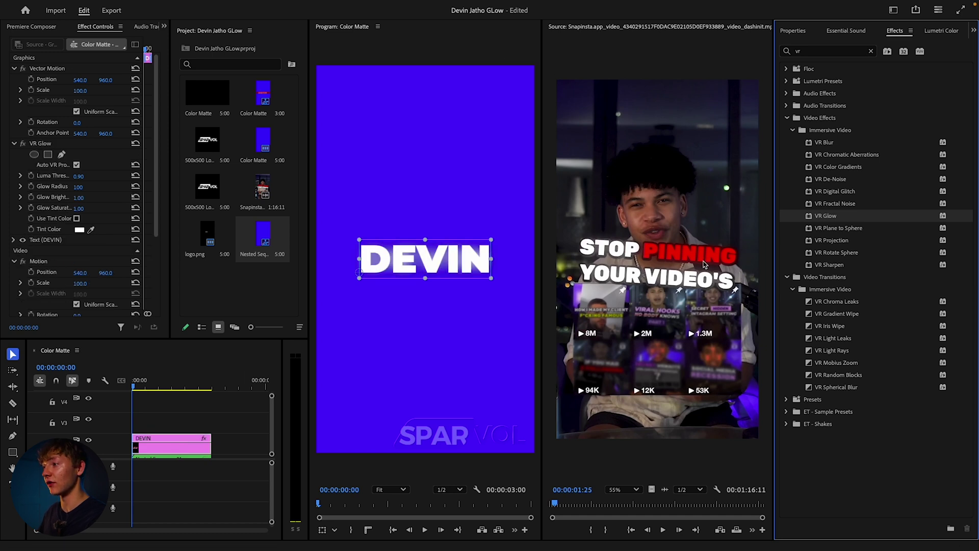
# - Set the Luma Threshold of the title clip's VR Glow effect to 1.00
pyautogui.scroll(4, 616, 258)
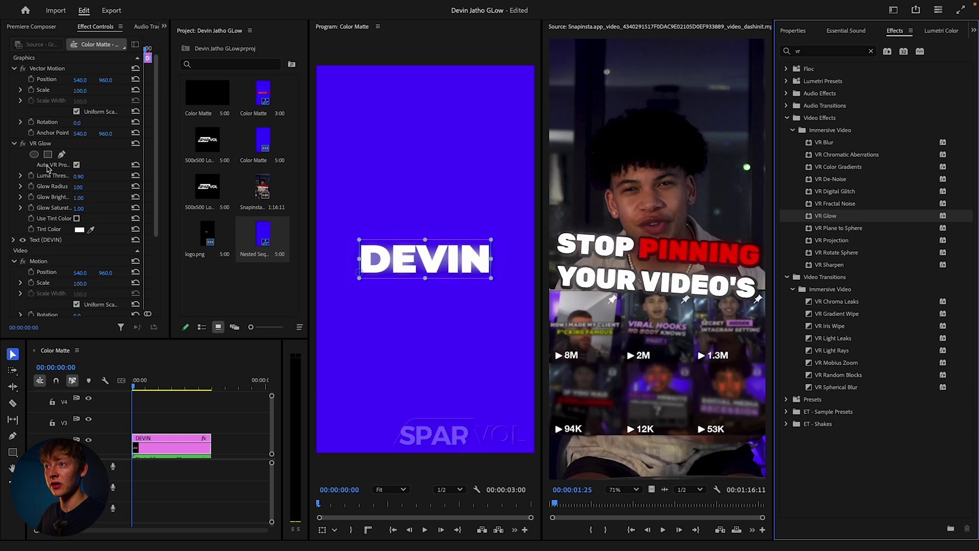
pyautogui.scroll(-1, 49, 169)
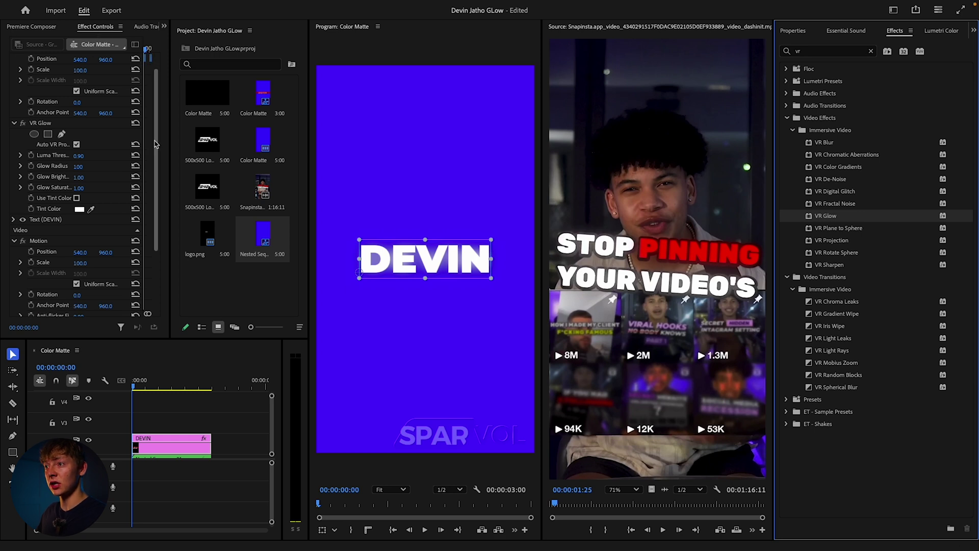
pyautogui.moveTo(169, 139); pyautogui.dragTo(283, 138)
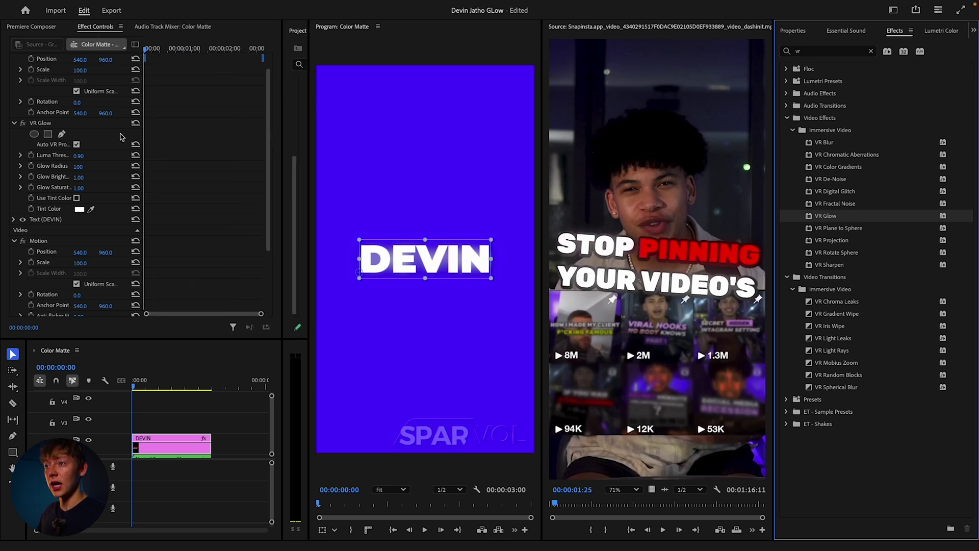
pyautogui.scroll(-4, 54, 158)
pyautogui.scroll(2, 99, 111)
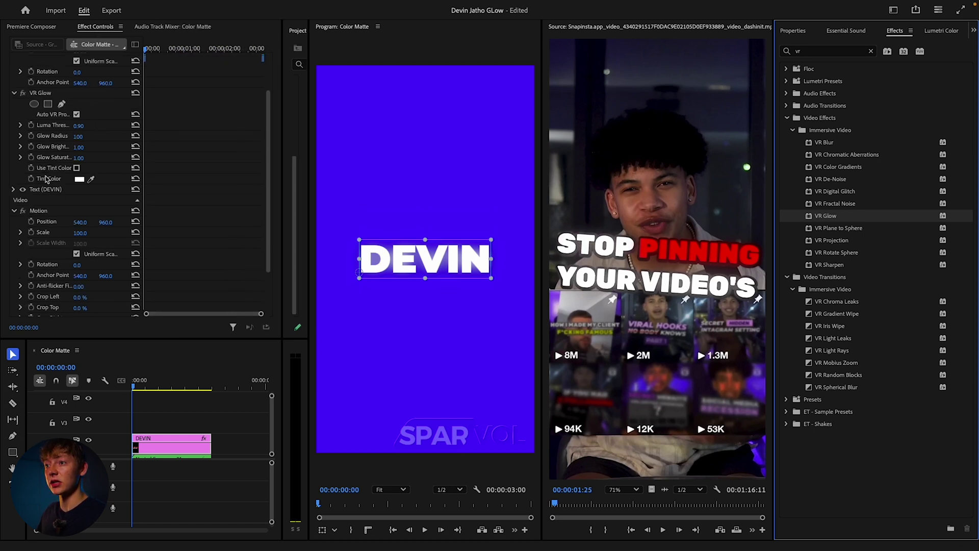
pyautogui.click(14, 210)
pyautogui.click(14, 69)
pyautogui.moveTo(78, 112); pyautogui.dragTo(79, 114)
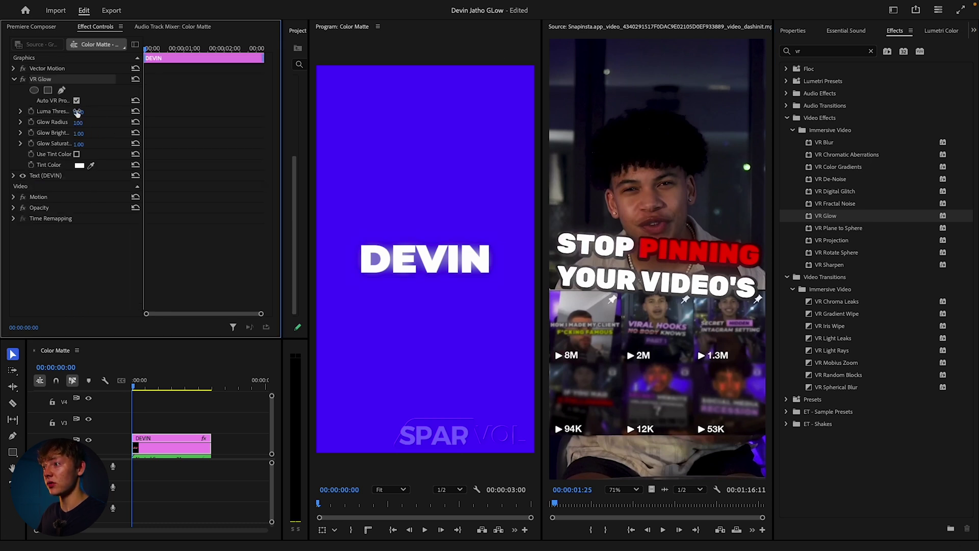
pyautogui.moveTo(78, 112); pyautogui.dragTo(91, 113)
# - Set the VR Glow effect's Glow Brightness to 1.20 and its Glow Radius to 99
pyautogui.moveTo(78, 123)
pyautogui.mouseDown()
pyautogui.moveTo(107, 122)
pyautogui.moveTo(87, 123)
pyautogui.mouseUp()
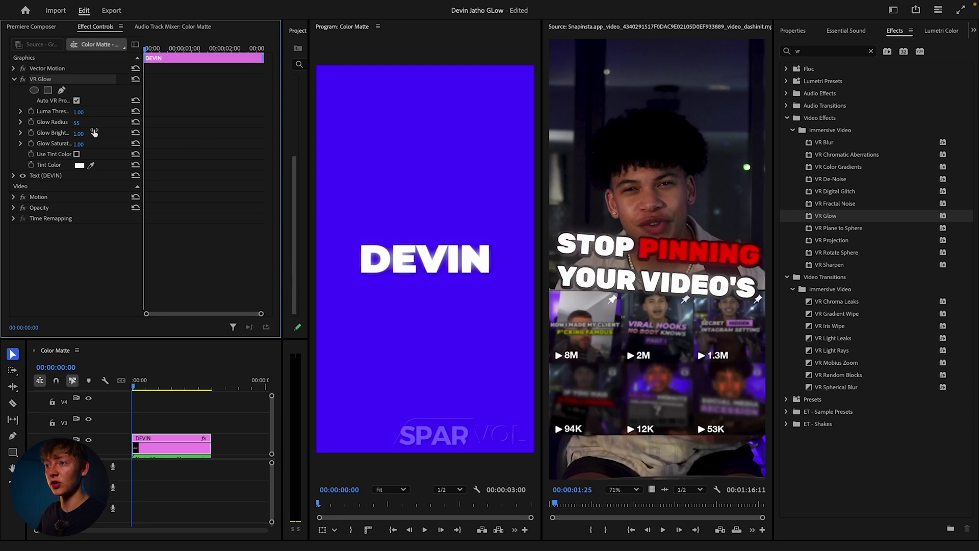
pyautogui.moveTo(79, 134)
pyautogui.mouseDown()
pyautogui.moveTo(90, 134)
pyautogui.moveTo(77, 134)
pyautogui.mouseUp()
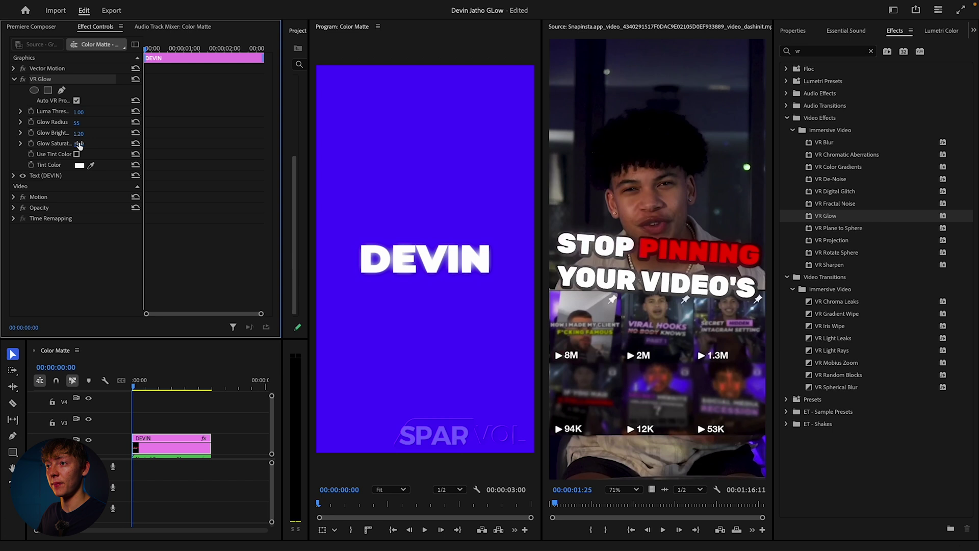
pyautogui.click(77, 122)
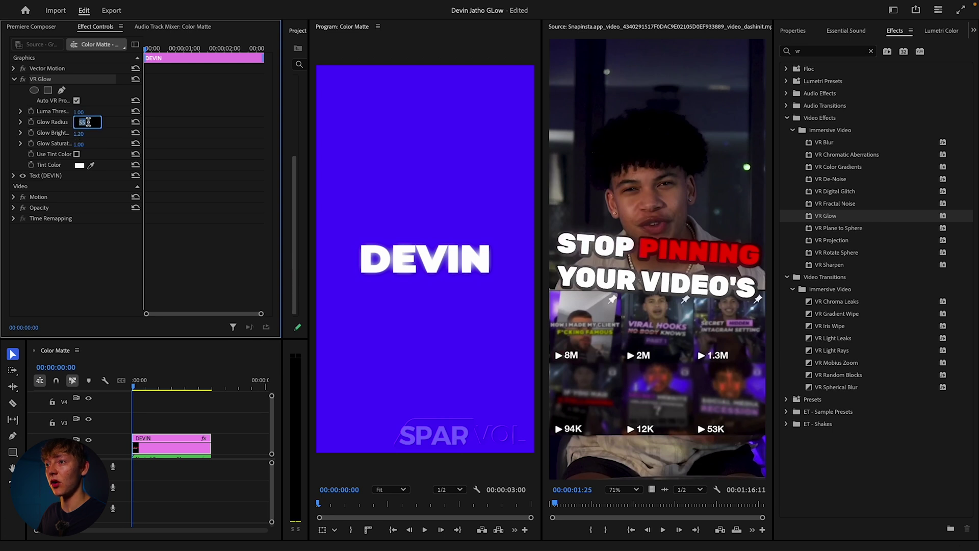
pyautogui.write('101')
pyautogui.press('Return')
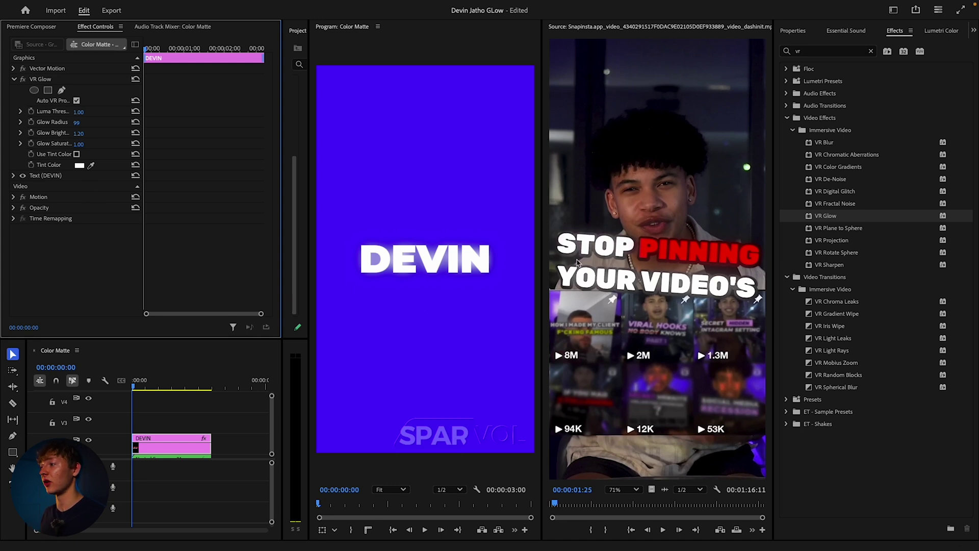
# - Enable a stroke on the title's text layer and color it black (000000)
pyautogui.click(803, 33)
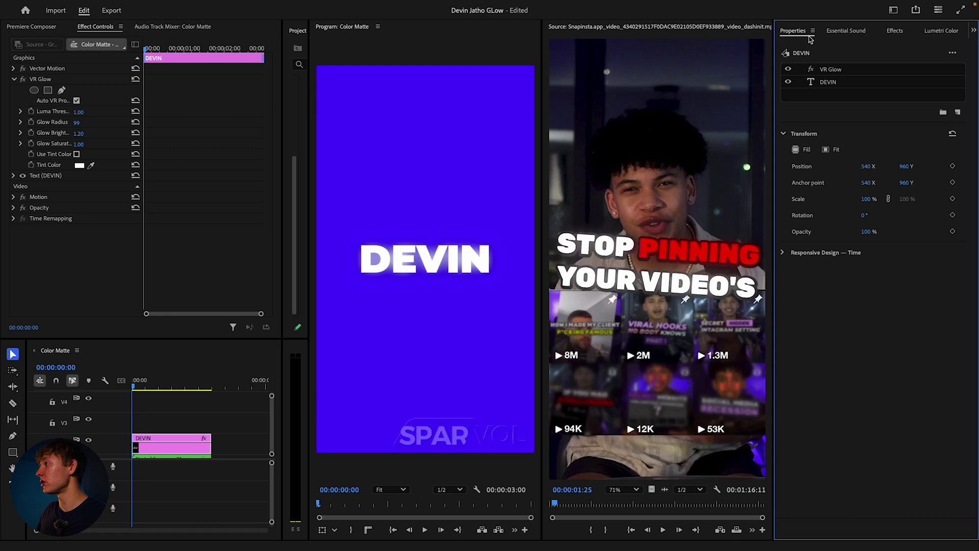
pyautogui.click(829, 85)
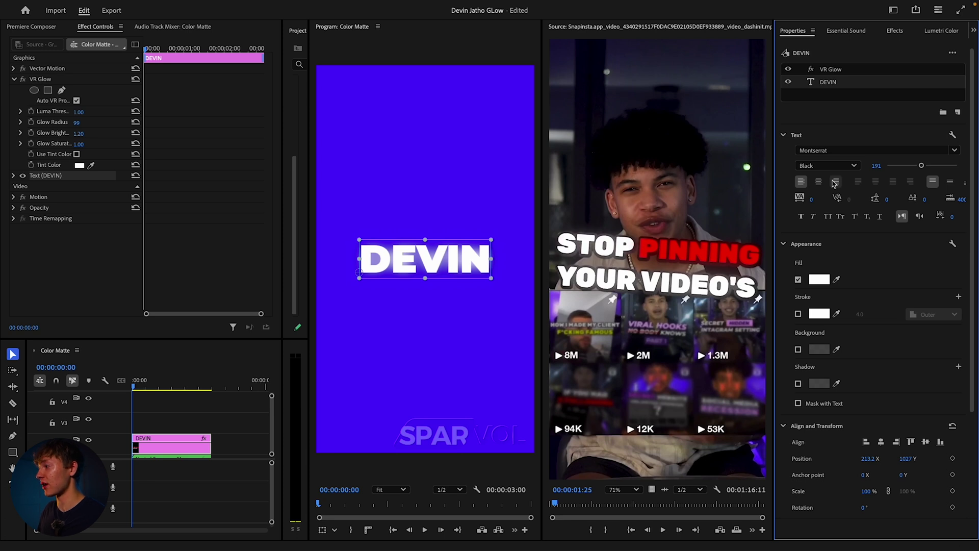
pyautogui.scroll(-1, 852, 293)
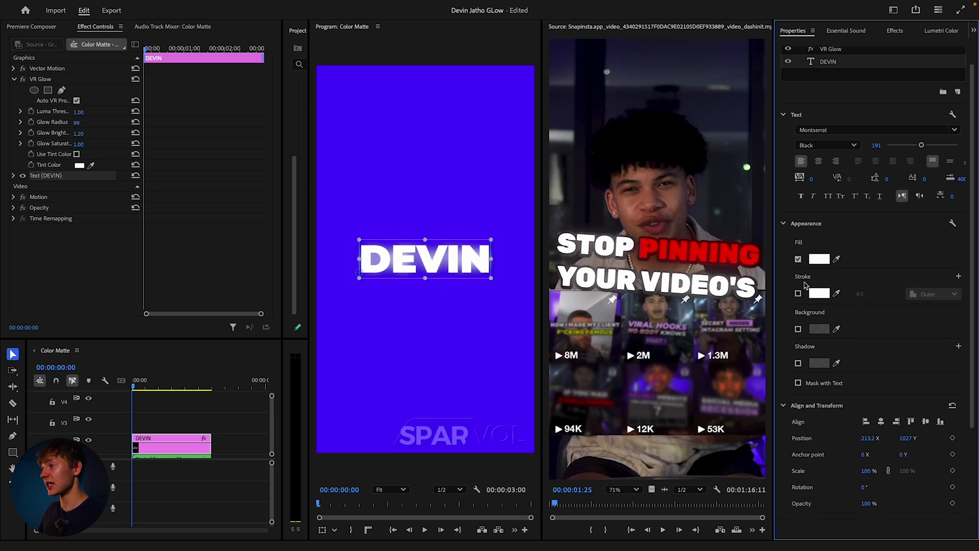
pyautogui.scroll(1, 842, 210)
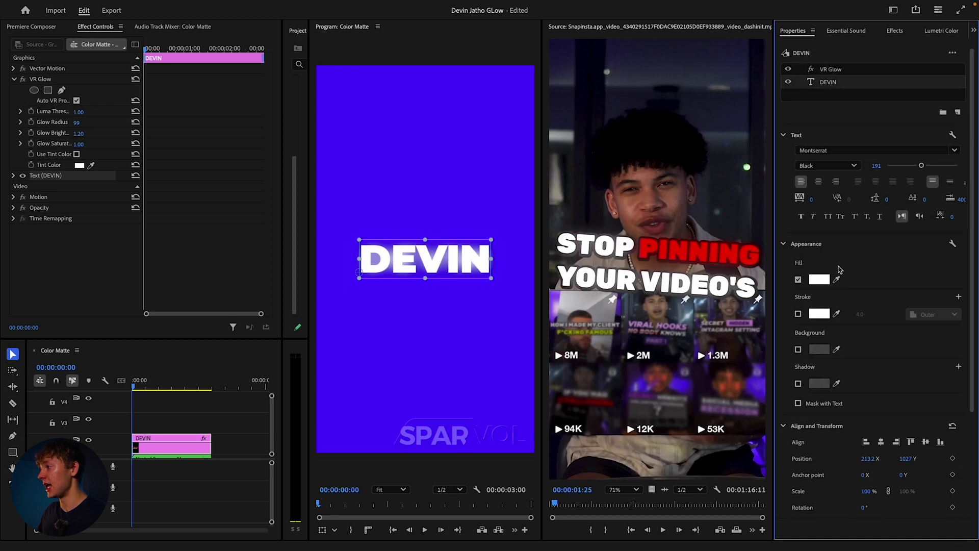
pyautogui.click(798, 315)
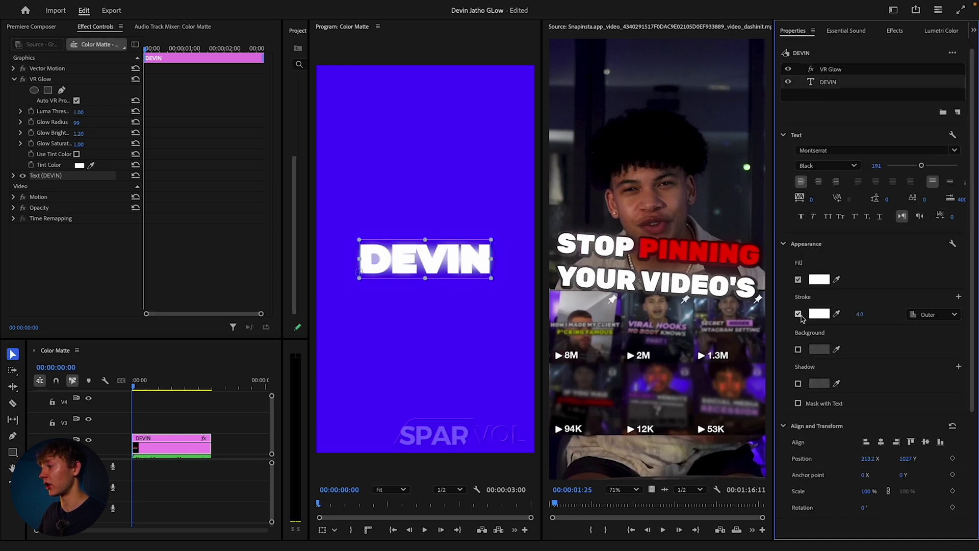
pyautogui.click(819, 314)
pyautogui.moveTo(423, 296); pyautogui.dragTo(289, 111)
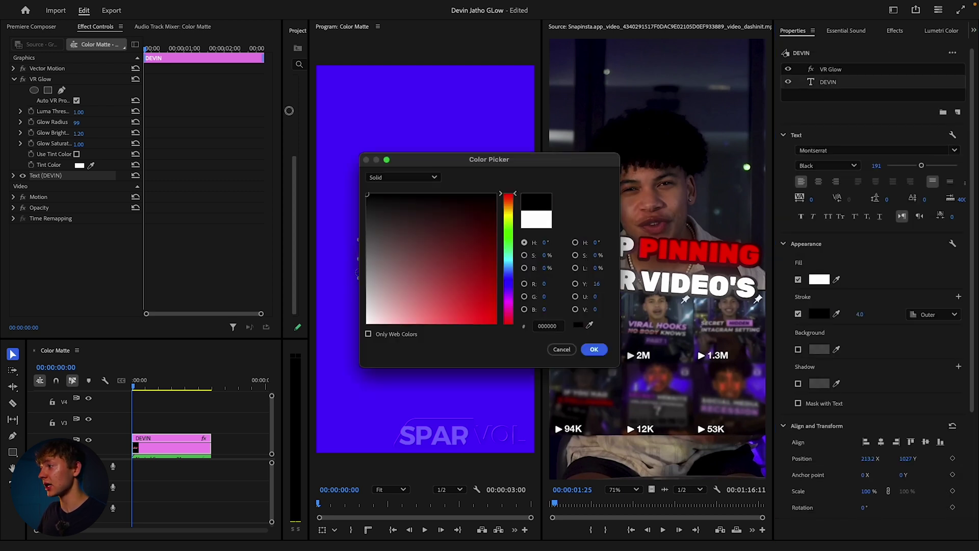
pyautogui.click(594, 349)
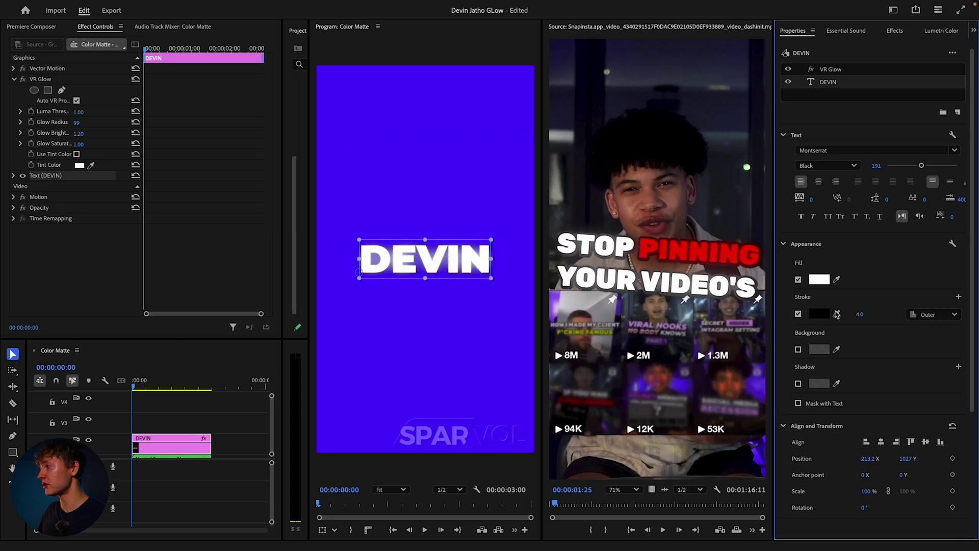
# - Set the title text's stroke width to 14.0 and inspect the outlined glow up close against the reference caption
pyautogui.moveTo(858, 318); pyautogui.dragTo(873, 319)
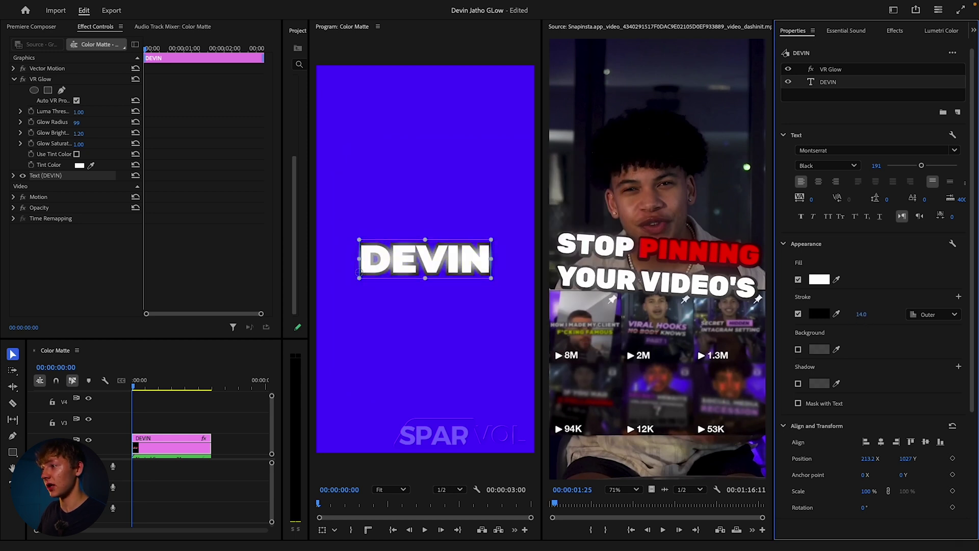
pyautogui.click(236, 394)
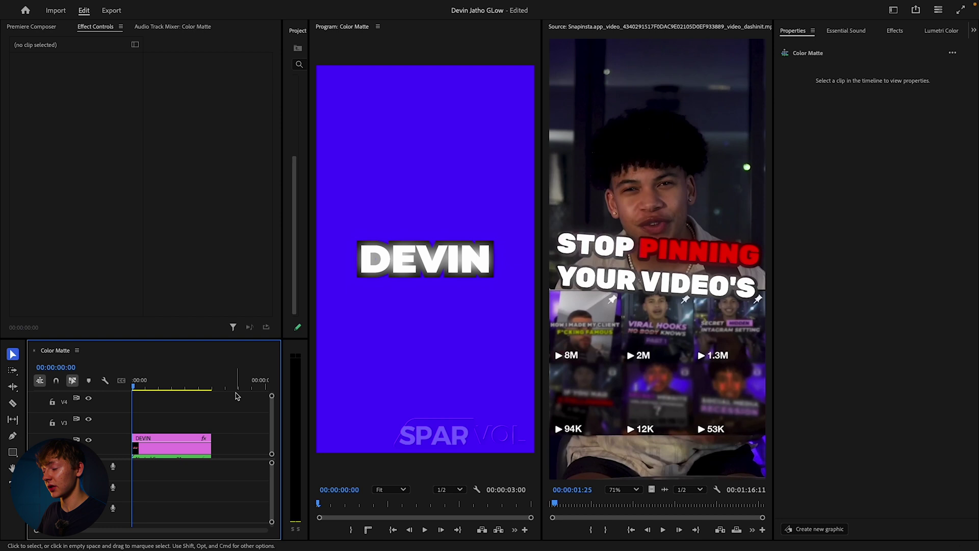
pyautogui.scroll(3, 386, 253)
pyautogui.scroll(-2, 385, 252)
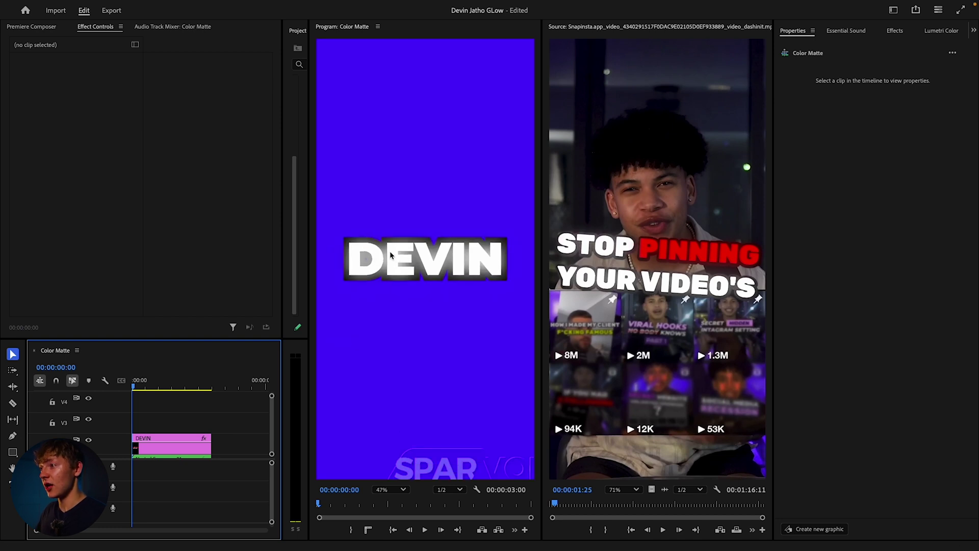
pyautogui.scroll(3, 386, 249)
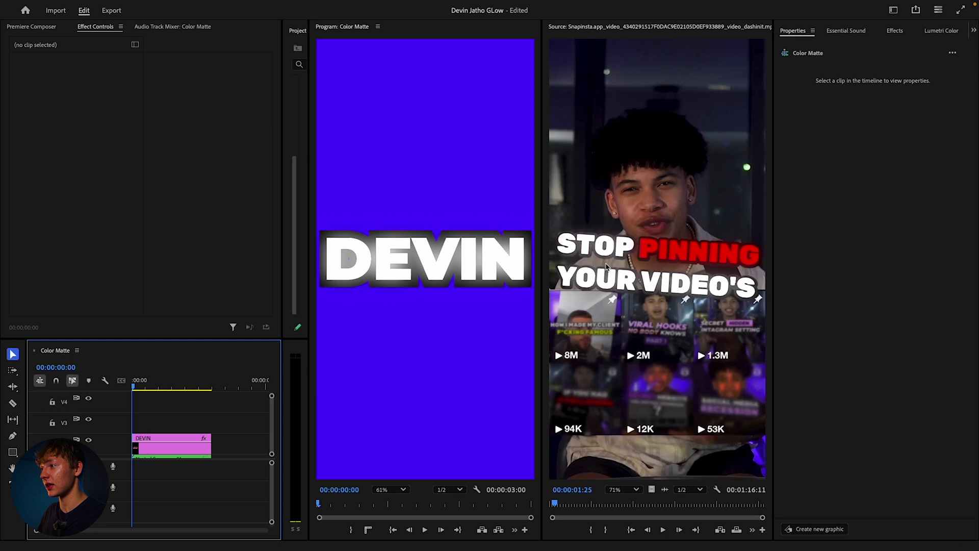
pyautogui.scroll(-1, 401, 278)
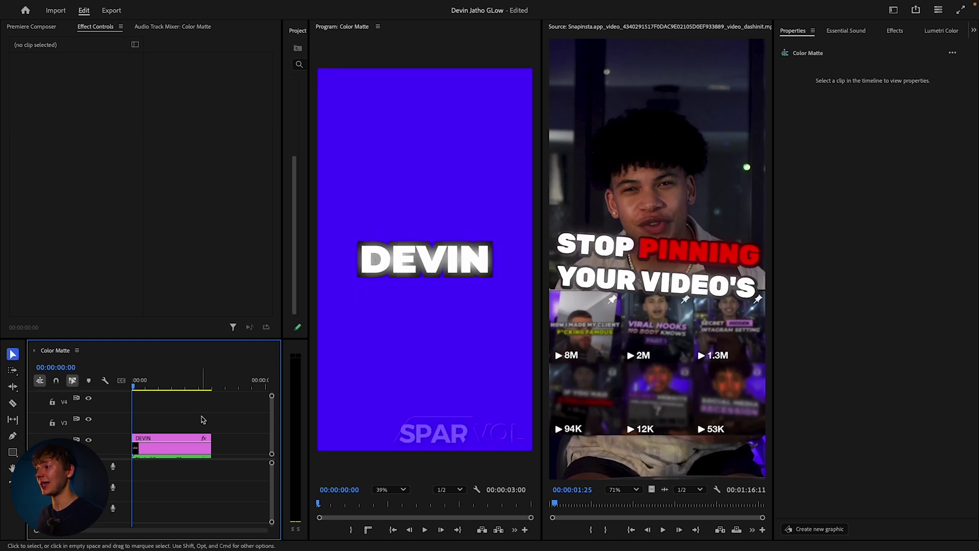
# - Add a Vector Motion Position keyframe at the start of the title clip
pyautogui.click(191, 438)
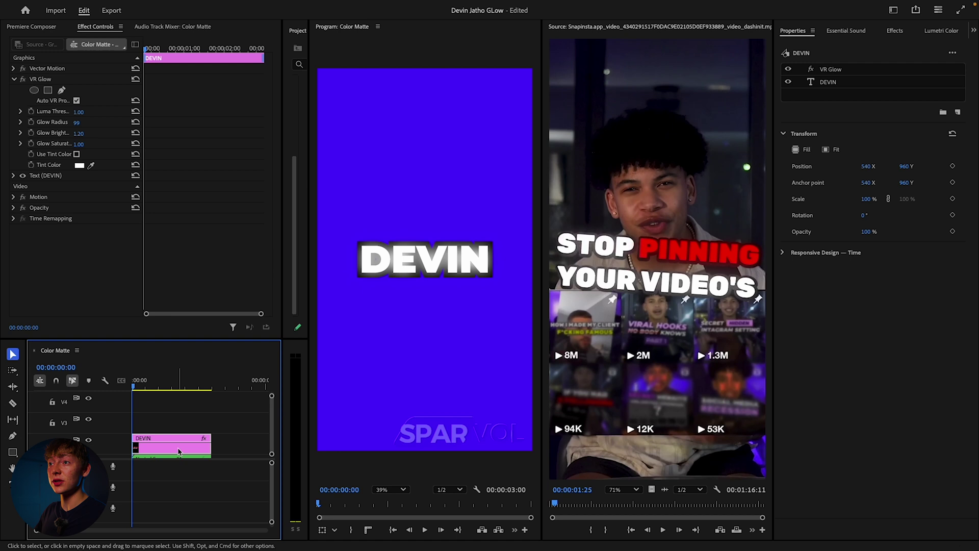
pyautogui.click(23, 68)
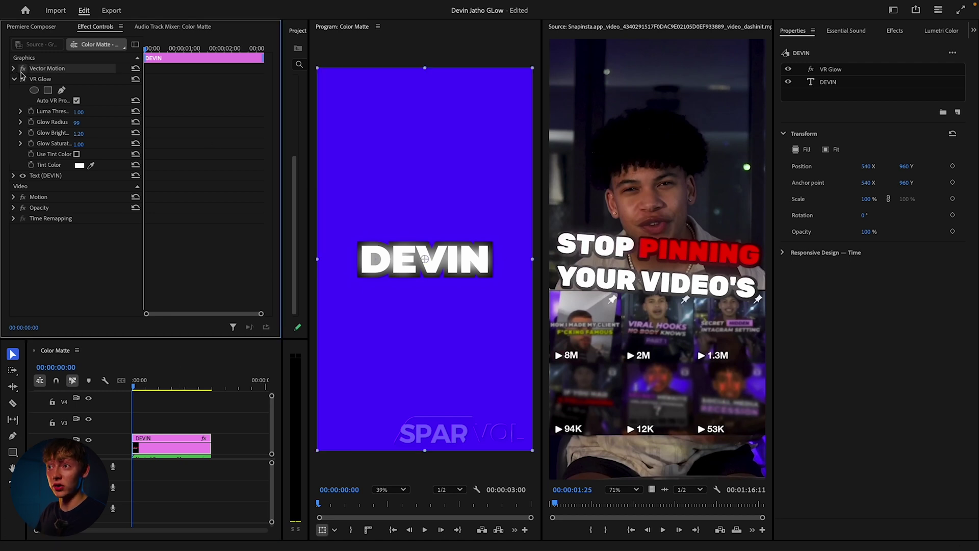
pyautogui.click(14, 68)
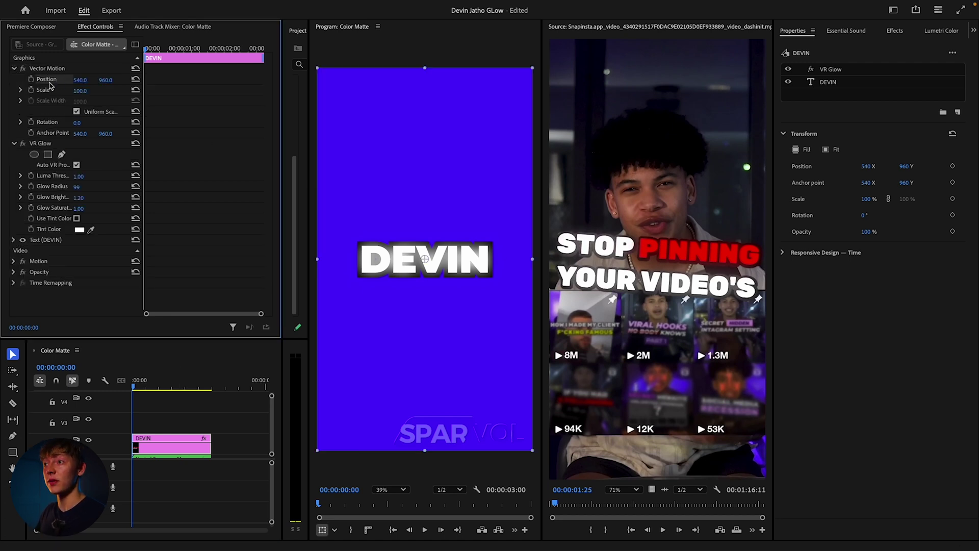
pyautogui.click(31, 79)
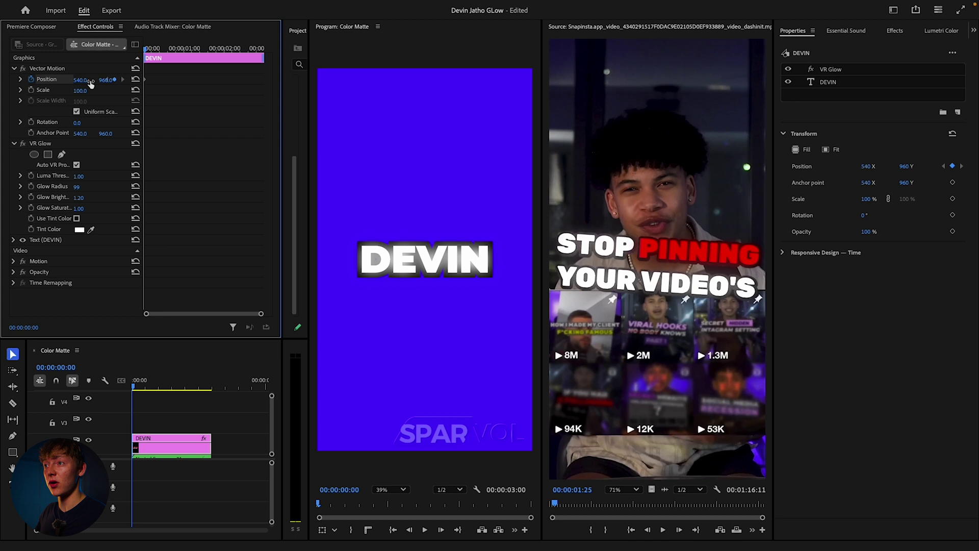
# - Add a second Vector Motion Position keyframe at 00:00:00:04 with the title at 548, 965, and start playback
pyautogui.moveTo(146, 50); pyautogui.dragTo(204, 69)
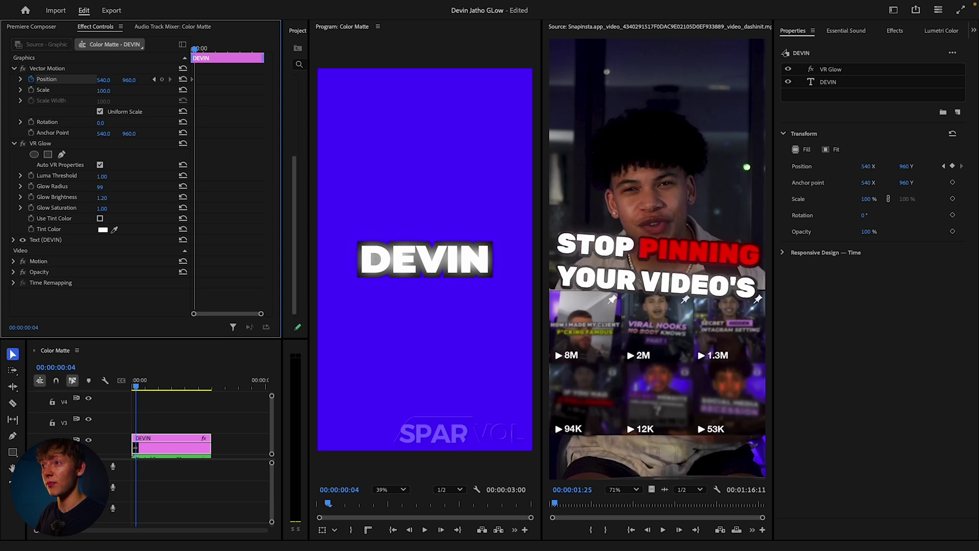
pyautogui.moveTo(128, 79)
pyautogui.mouseDown()
pyautogui.moveTo(151, 79)
pyautogui.moveTo(133, 79)
pyautogui.mouseUp()
pyautogui.press('super+z')
pyautogui.press('Return')
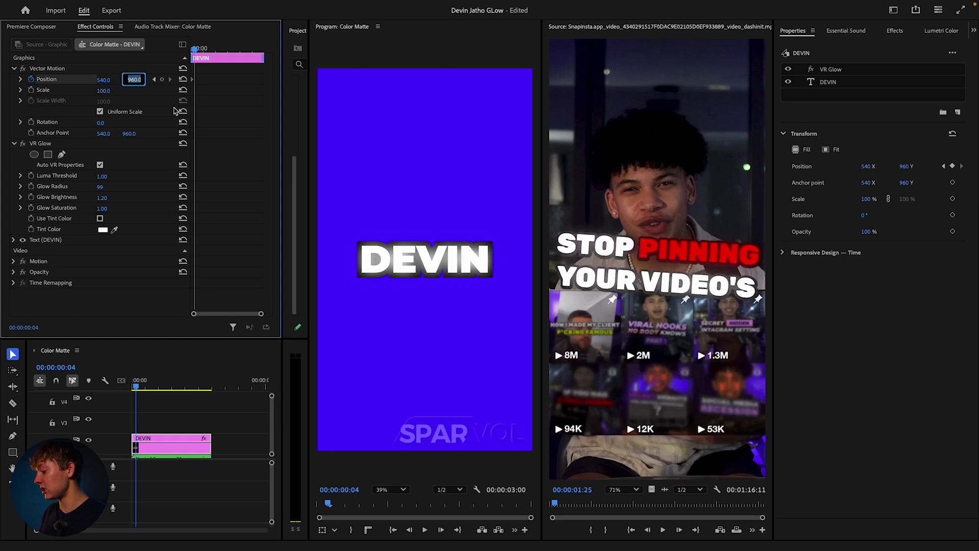
pyautogui.write('5')
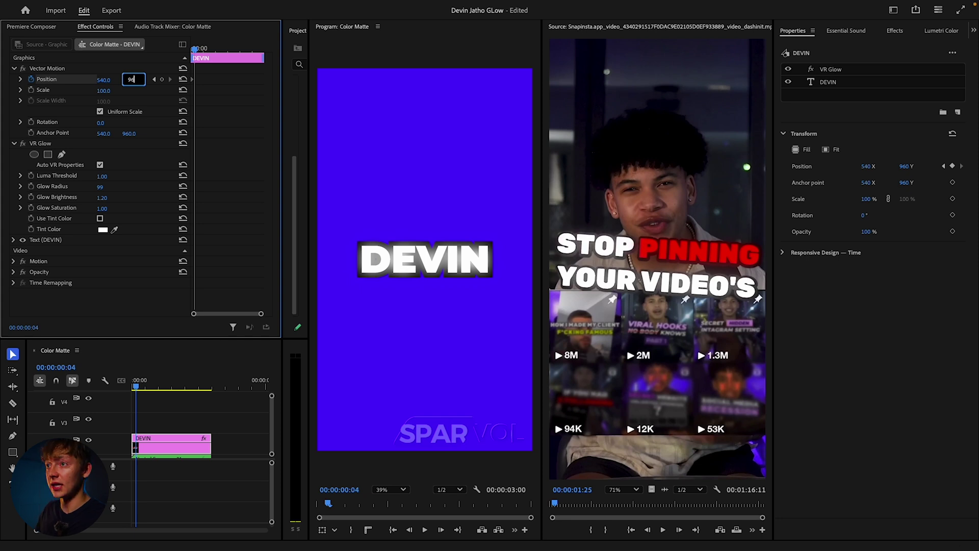
pyautogui.click(108, 79)
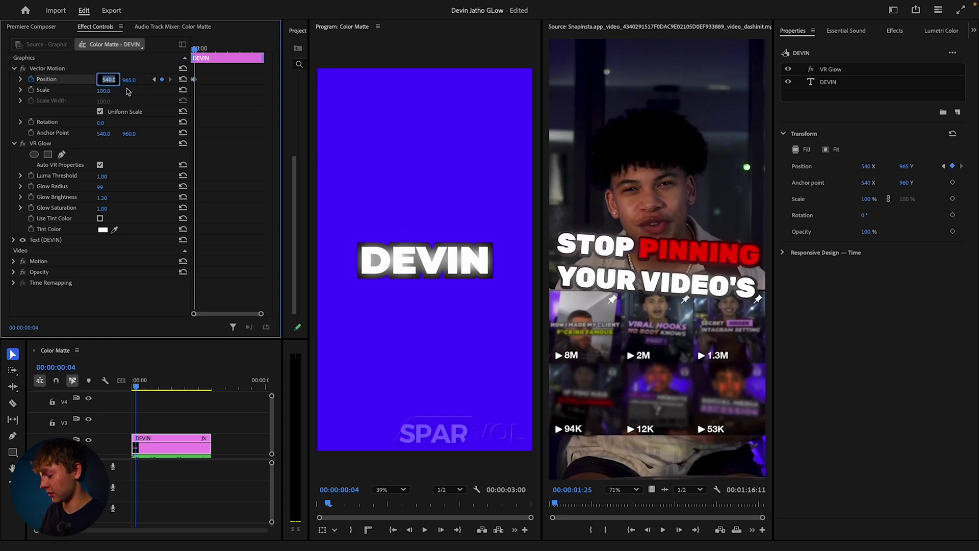
pyautogui.write('5')
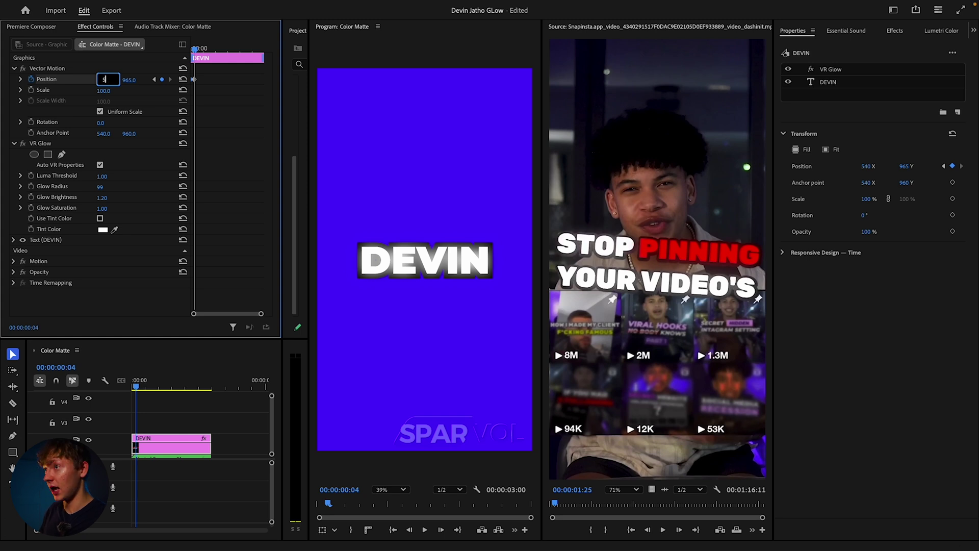
pyautogui.write('48')
pyautogui.press('Return')
pyautogui.press('space')
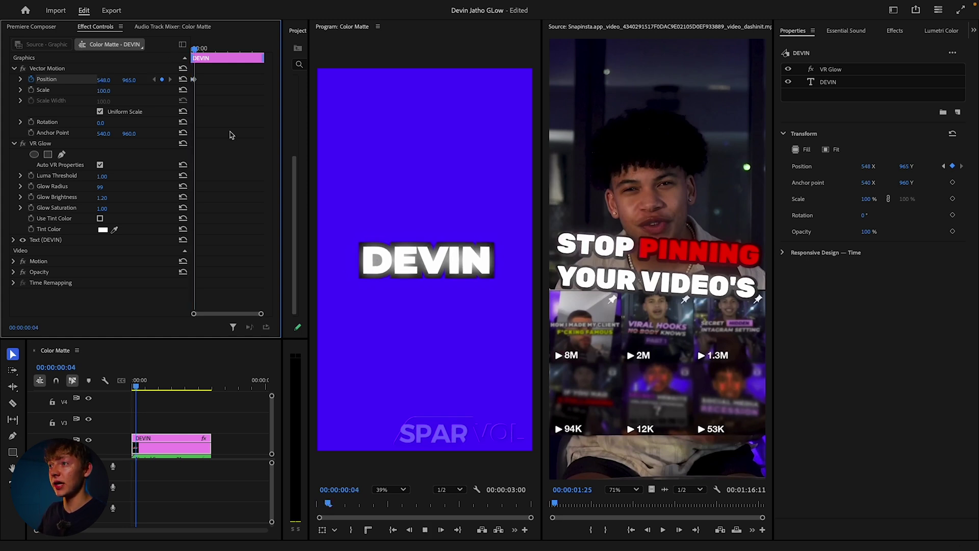
# - Preview the title's position animation from the clip start and delete all of its Vector Motion Position keyframes
pyautogui.press('space')
pyautogui.moveTo(204, 49); pyautogui.dragTo(192, 49)
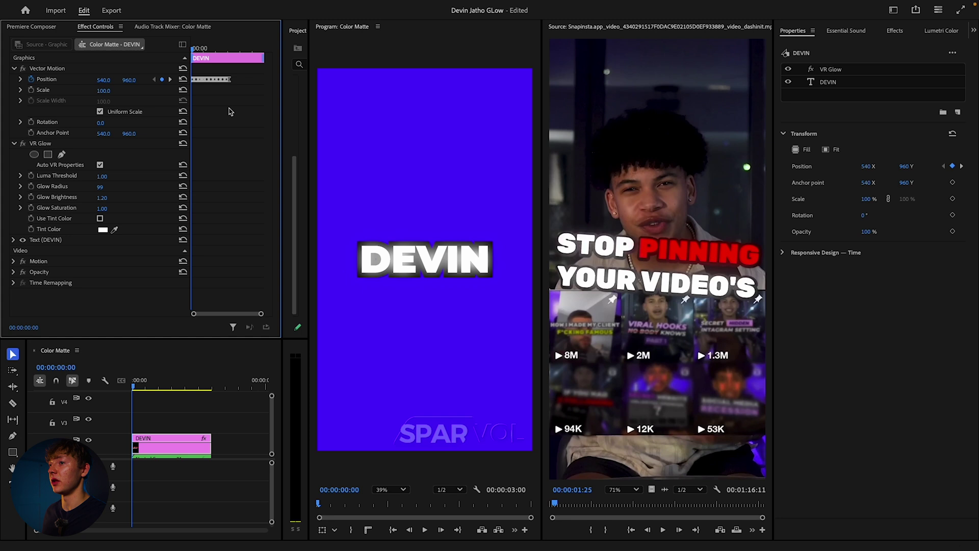
pyautogui.press('space')
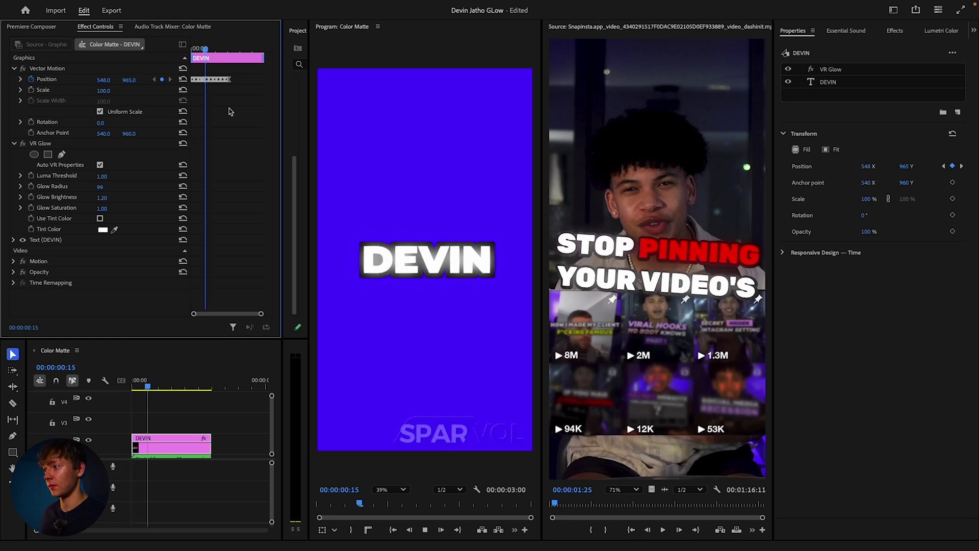
pyautogui.press('space')
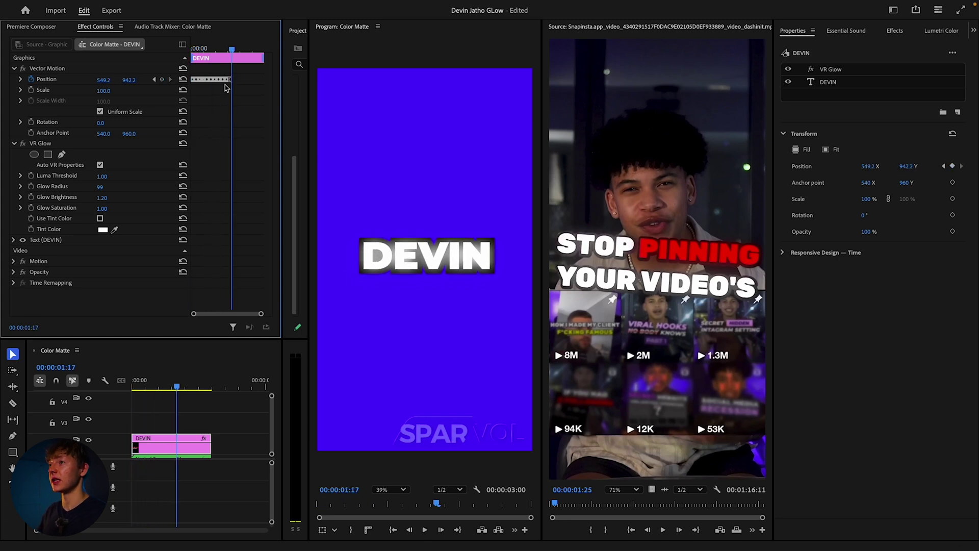
pyautogui.moveTo(247, 74); pyautogui.dragTo(192, 96)
pyautogui.press('Delete')
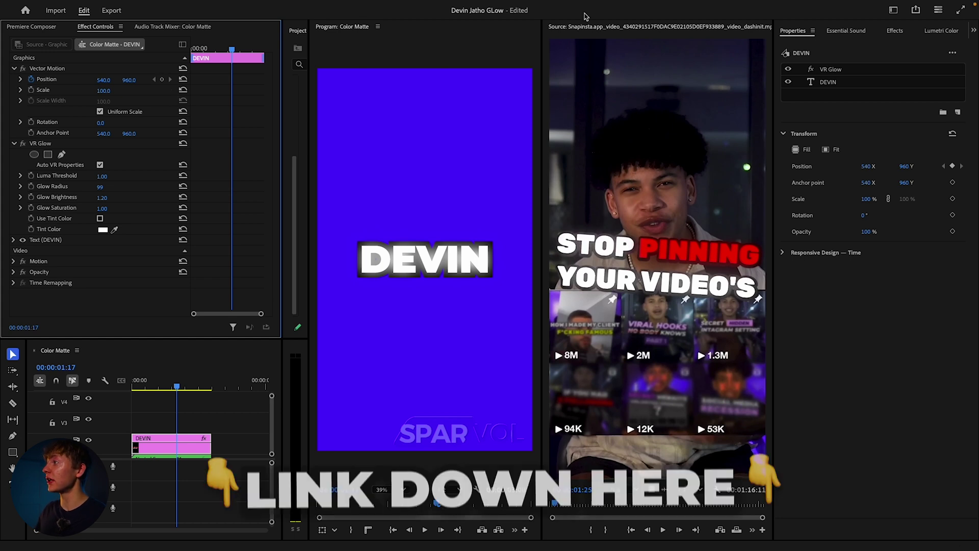
# - Clear the effects search for "vr" and expand the Floc preset collection down to the ET - All Presets folders
pyautogui.click(895, 31)
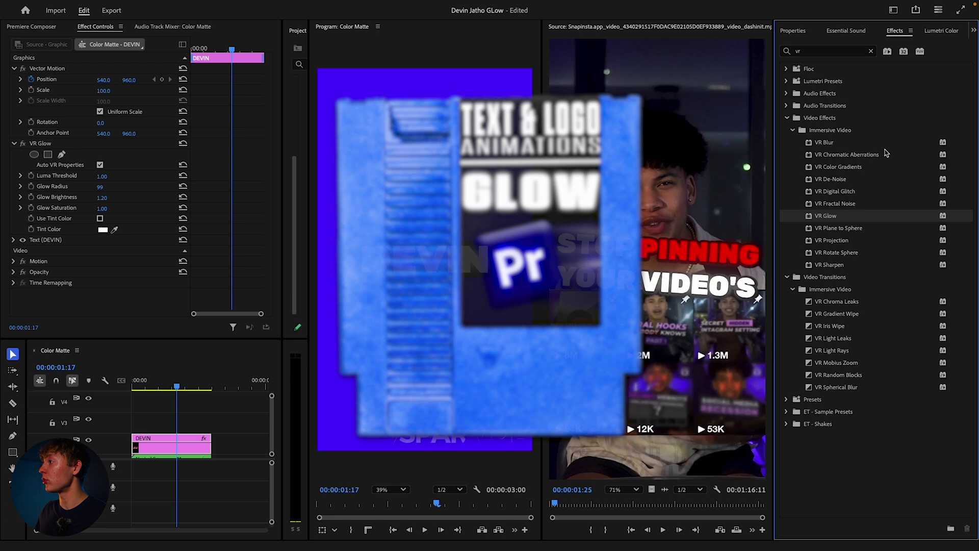
pyautogui.click(792, 131)
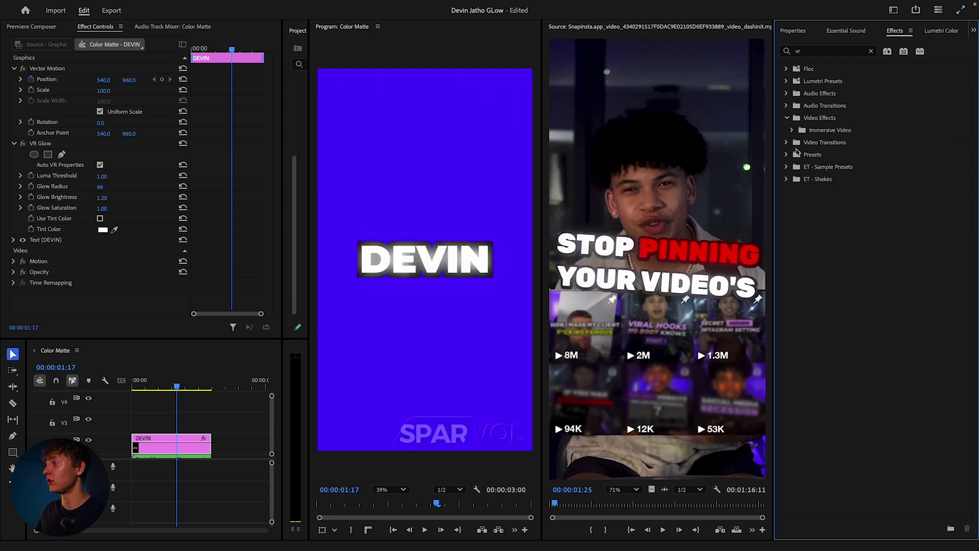
pyautogui.click(872, 51)
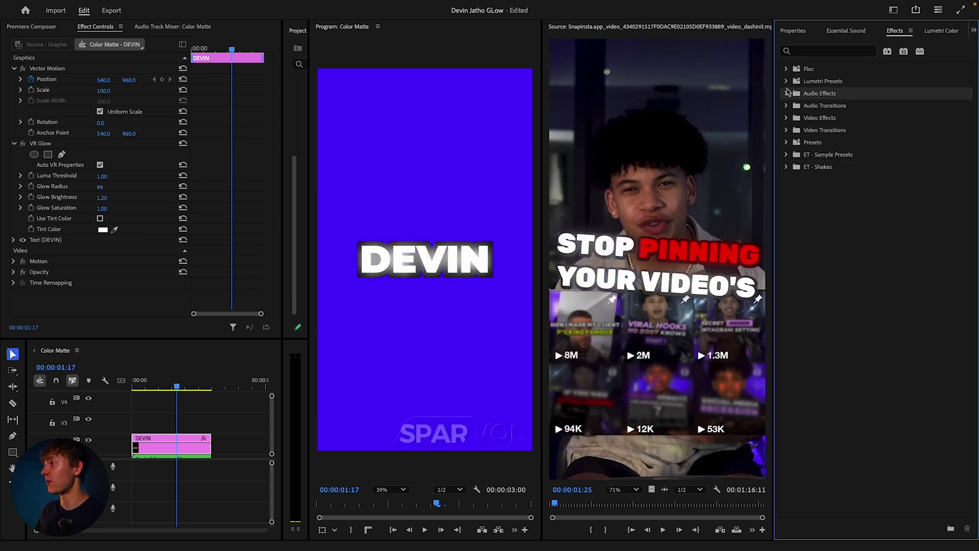
pyautogui.click(788, 82)
pyautogui.click(787, 82)
pyautogui.click(786, 68)
pyautogui.click(793, 81)
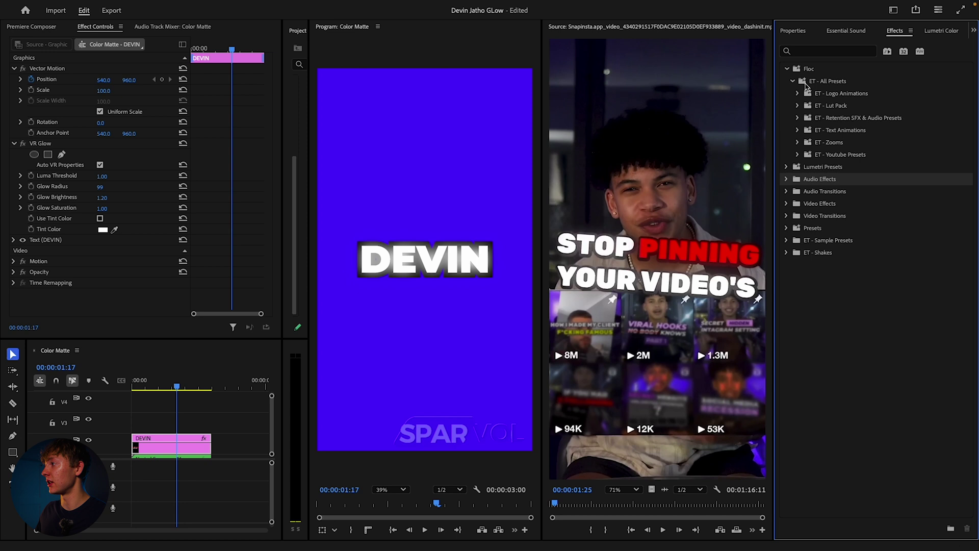
# - Examine the presets in the ET - Logo Animations, ET - Text Animations and ET - Shakes folders
pyautogui.click(836, 105)
pyautogui.doubleClick(835, 96)
pyautogui.scroll(-1, 858, 140)
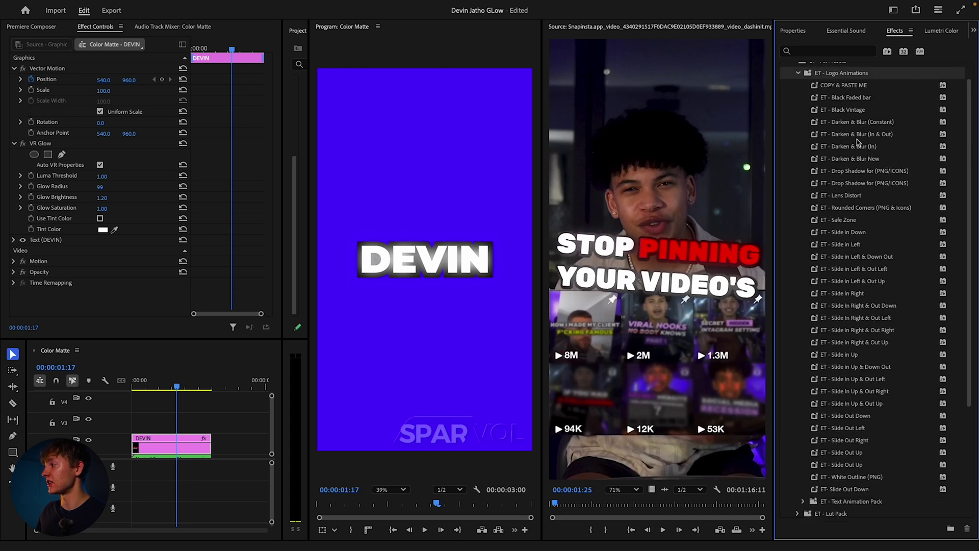
pyautogui.scroll(1, 857, 143)
pyautogui.scroll(-7, 839, 163)
pyautogui.scroll(5, 847, 174)
pyautogui.scroll(-5, 861, 185)
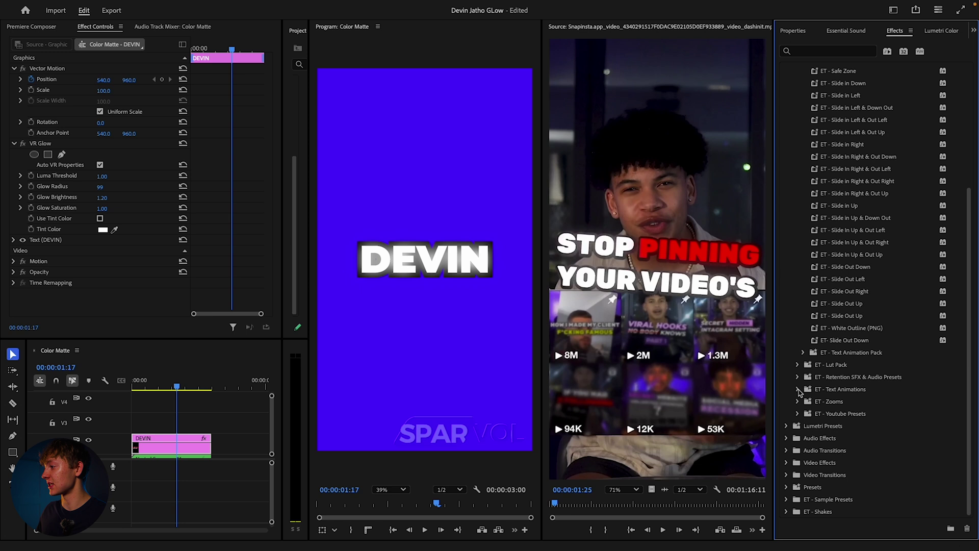
pyautogui.click(798, 390)
pyautogui.scroll(-8, 872, 306)
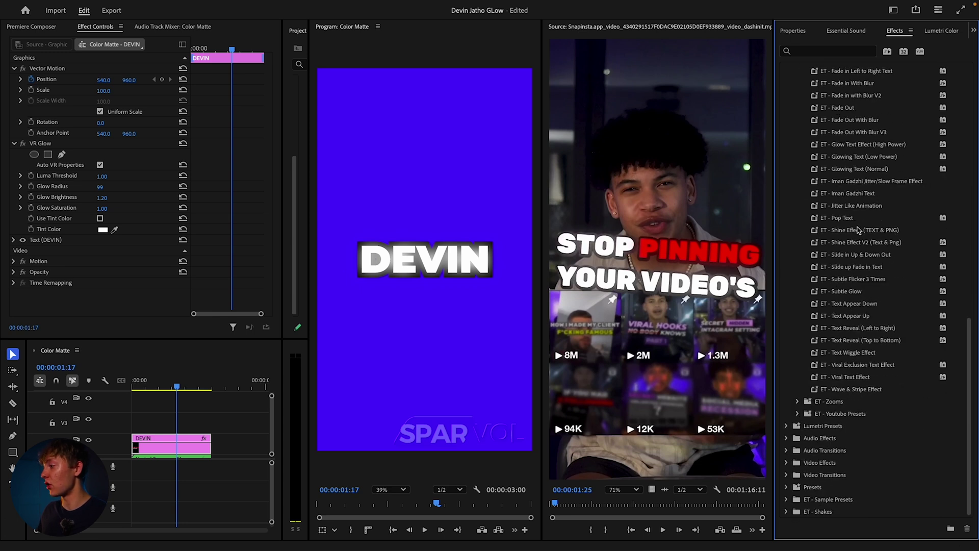
pyautogui.scroll(5, 845, 196)
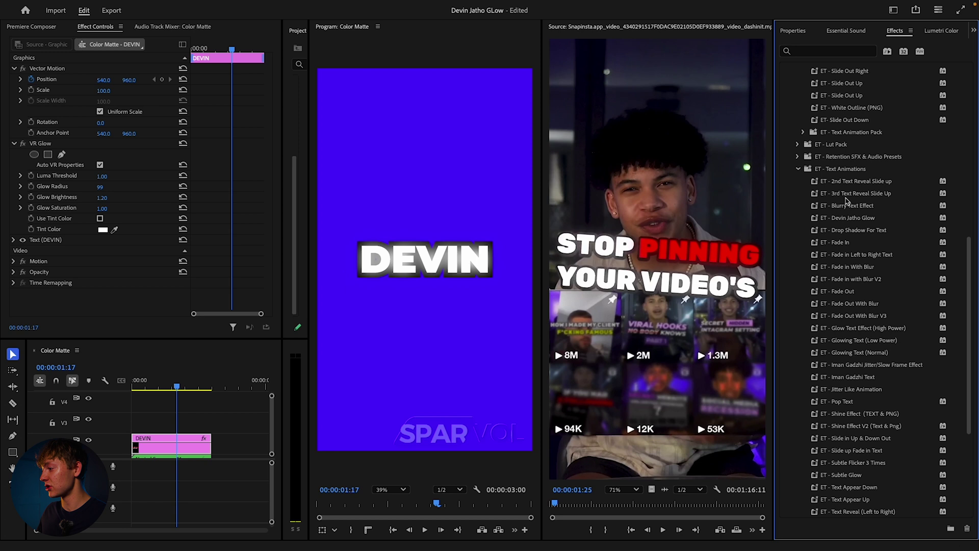
pyautogui.scroll(-7, 847, 200)
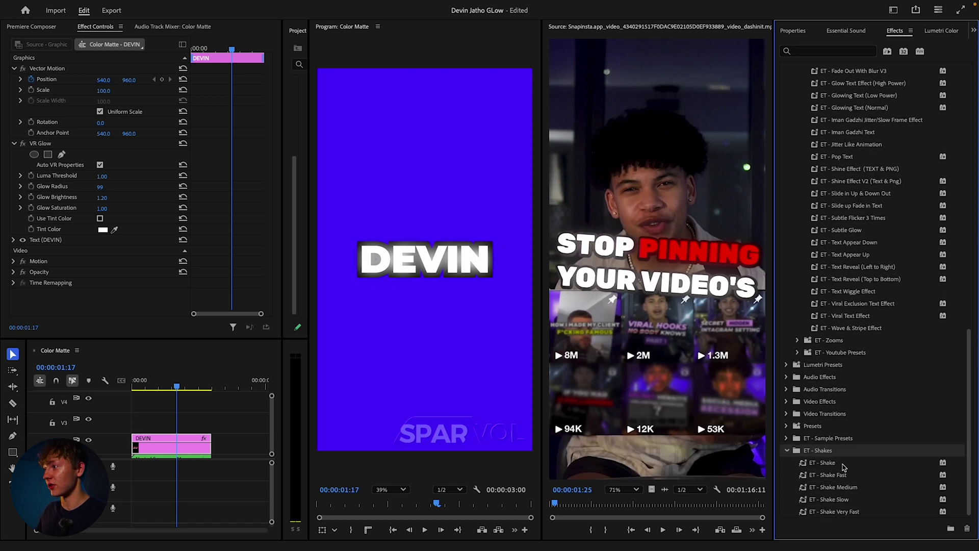
# - Try the ET - Shake preset on the title clip, preview its motion, and undo it
pyautogui.moveTo(849, 470)
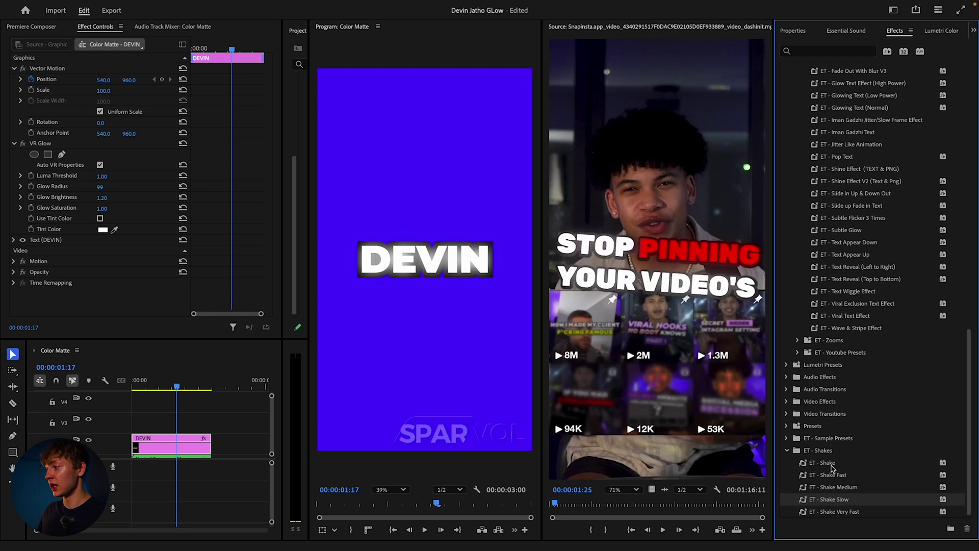
pyautogui.moveTo(831, 466); pyautogui.dragTo(820, 467)
pyautogui.moveTo(213, 465); pyautogui.dragTo(169, 444)
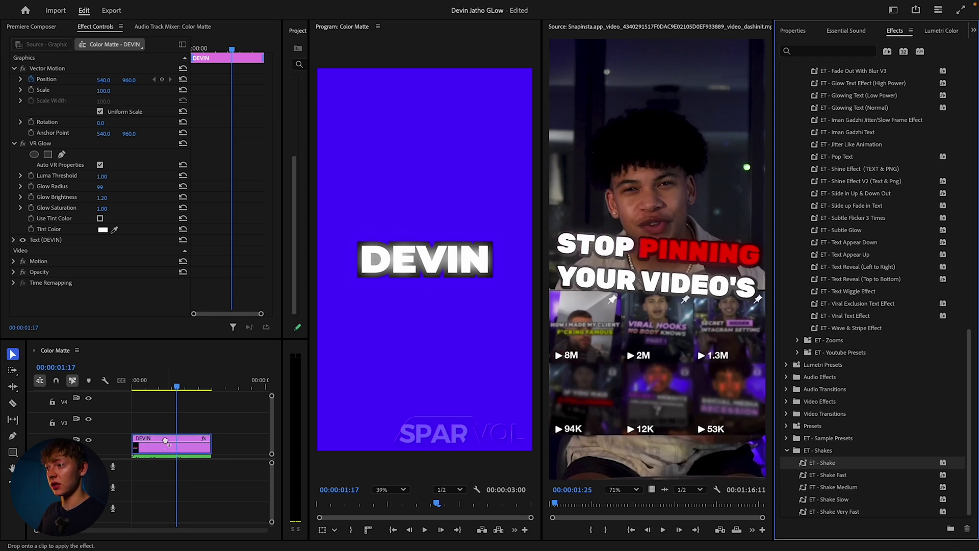
pyautogui.press('space')
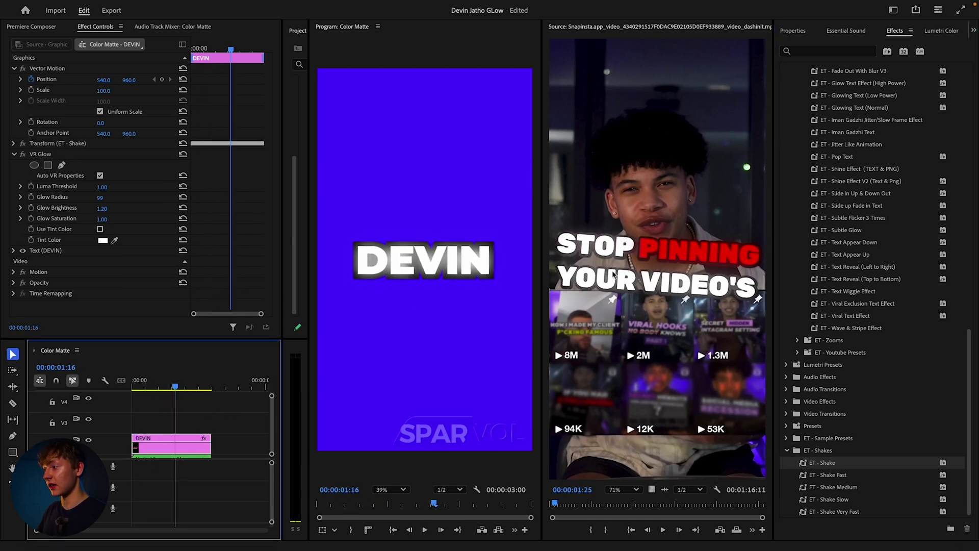
pyautogui.hotkey('ctrl', 'z')
# - Play the reference video from its start to examine how the captions move
pyautogui.moveTo(555, 506); pyautogui.dragTo(550, 505)
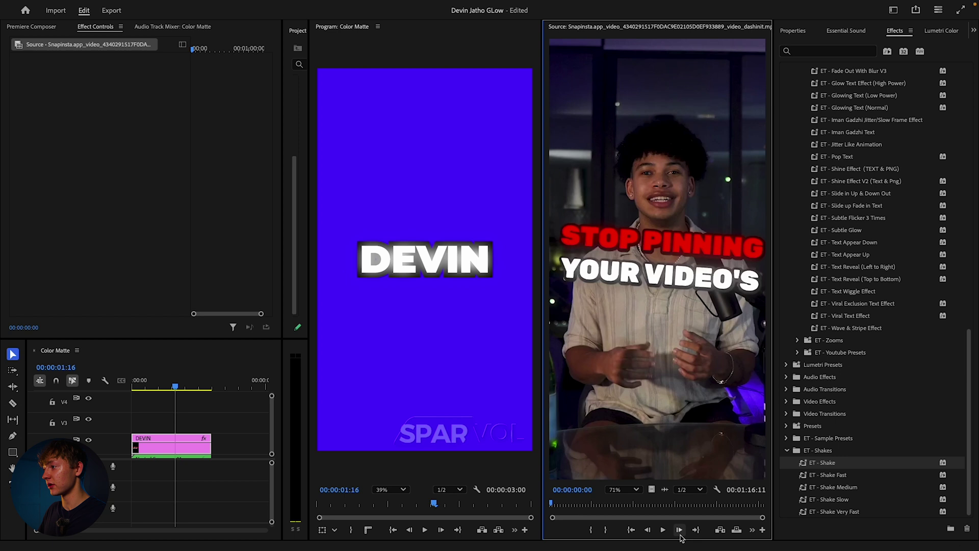
pyautogui.click(663, 530)
pyautogui.click(664, 530)
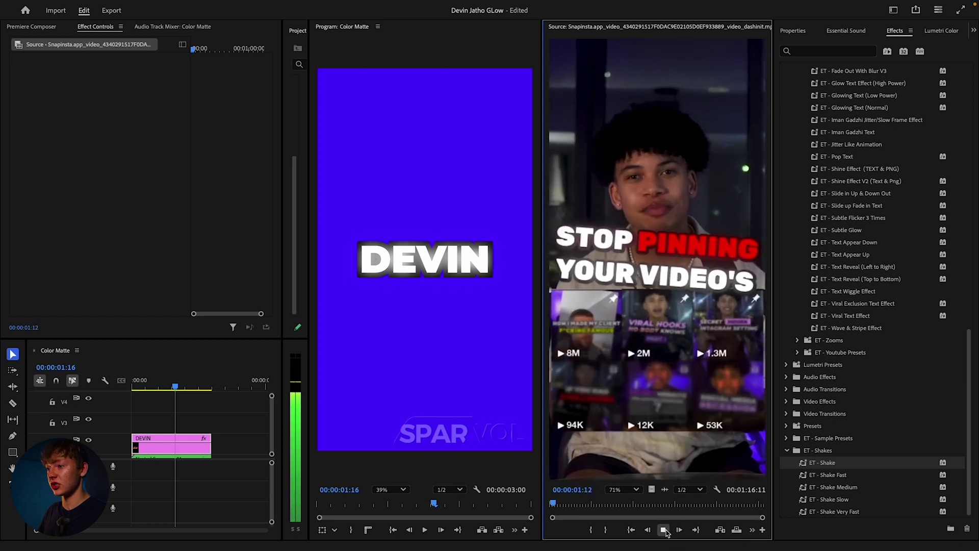
# - Try the ET - Shake Fast preset on the title clip and preview it from the sequence start
pyautogui.click(210, 422)
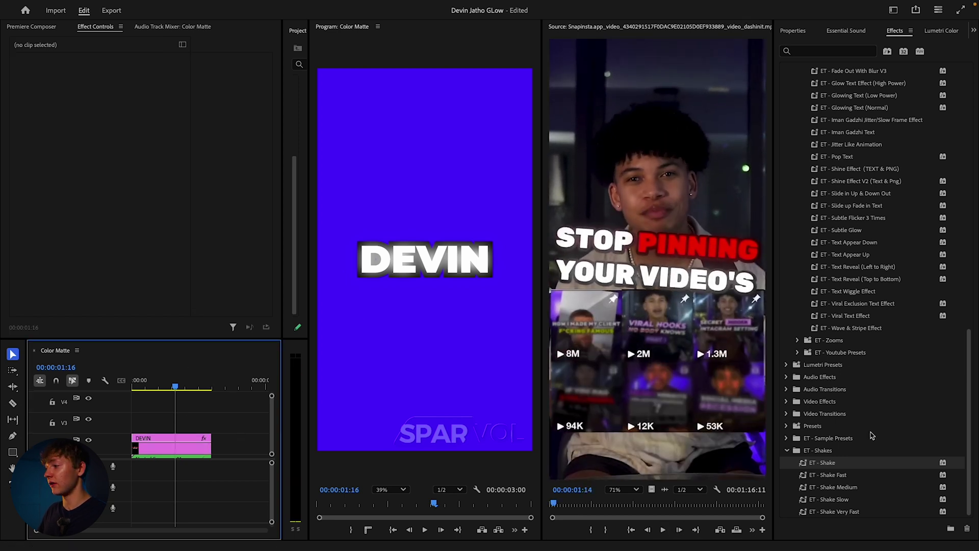
pyautogui.moveTo(846, 476); pyautogui.dragTo(189, 443)
pyautogui.click(132, 387)
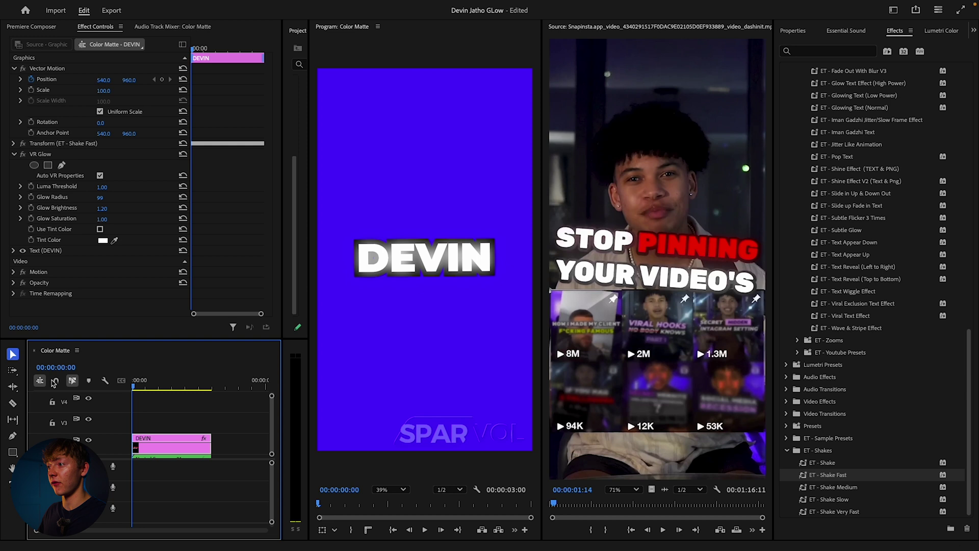
pyautogui.press('space')
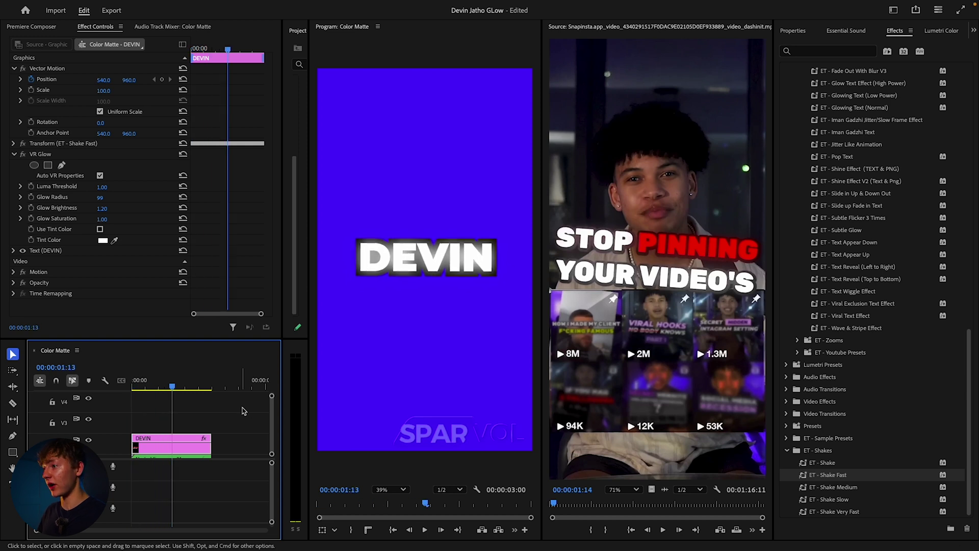
# - Try the ET - Shake Medium preset on the title clip, preview it from the start, and undo it
pyautogui.moveTo(841, 487); pyautogui.dragTo(176, 445)
pyautogui.moveTo(174, 389); pyautogui.dragTo(55, 382)
pyautogui.press('space')
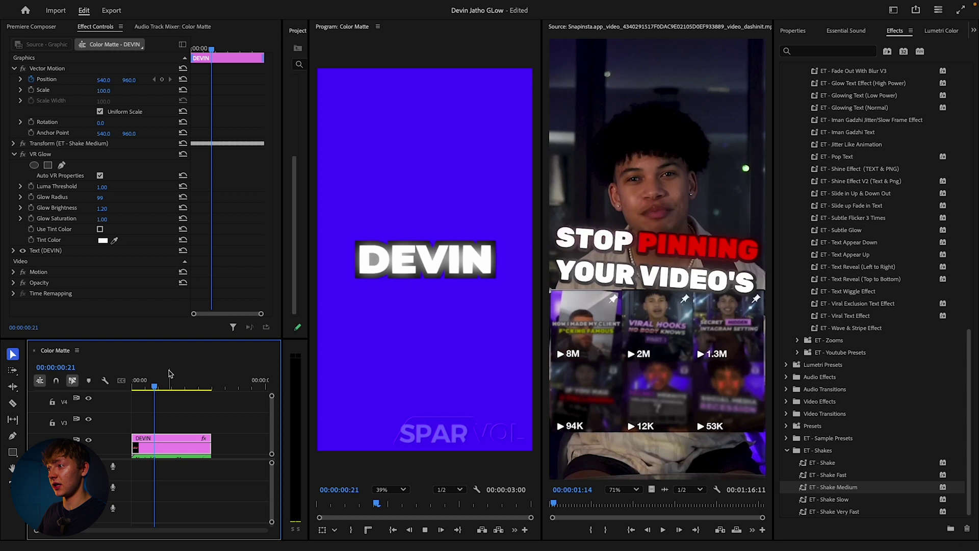
pyautogui.press('space')
pyautogui.press('super+z')
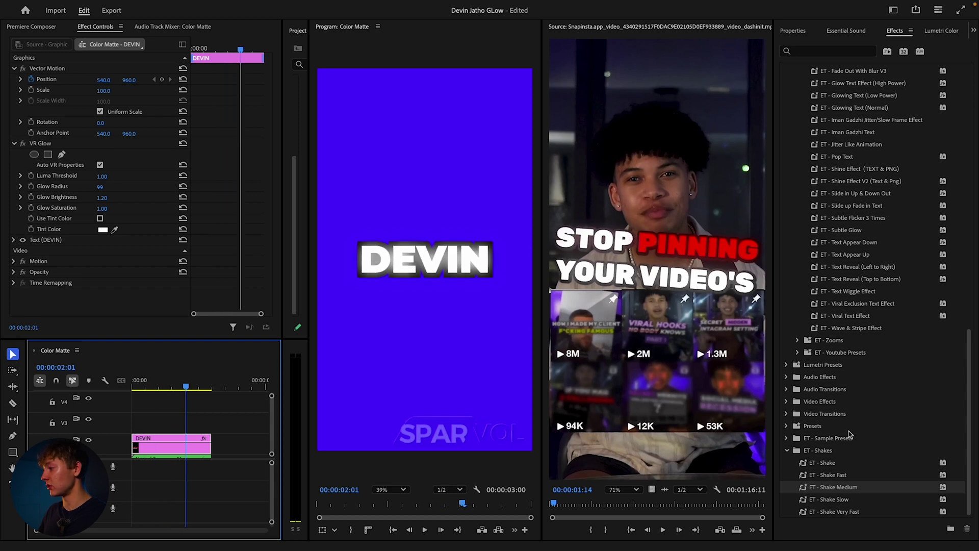
# - Try the ET - Shake Slow preset on the title clip, preview it from the start, and undo it
pyautogui.moveTo(829, 499); pyautogui.dragTo(176, 445)
pyautogui.click(203, 402)
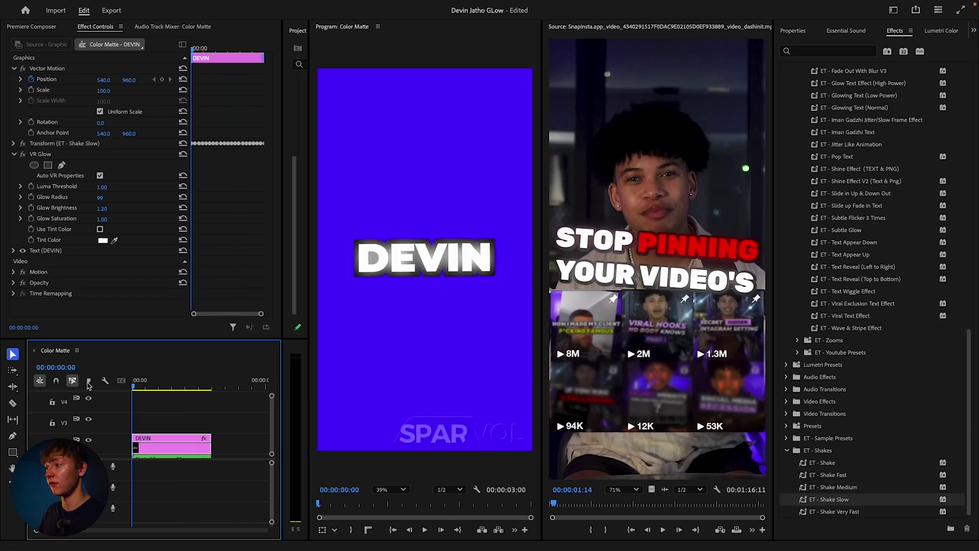
pyautogui.press('Home')
pyautogui.press('space')
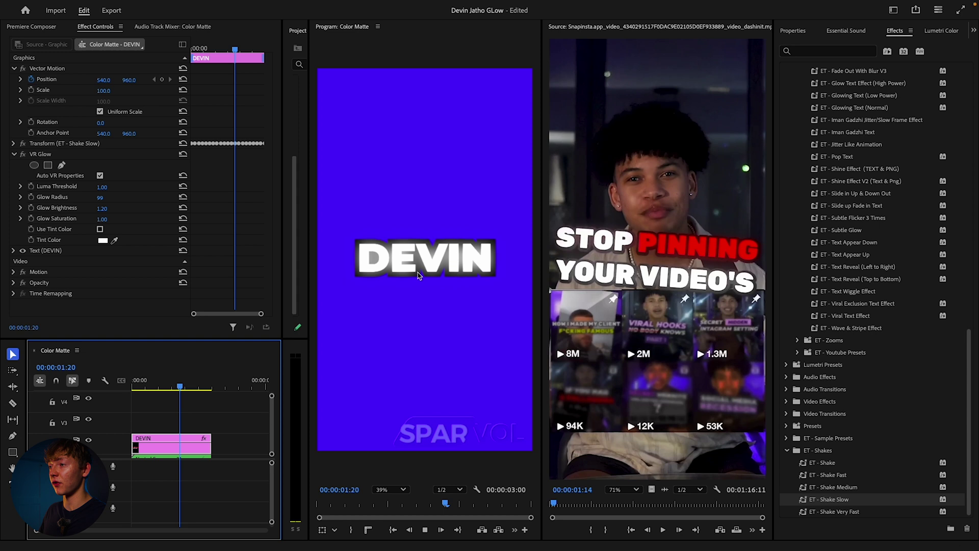
pyautogui.hotkey('ctrl', 'z')
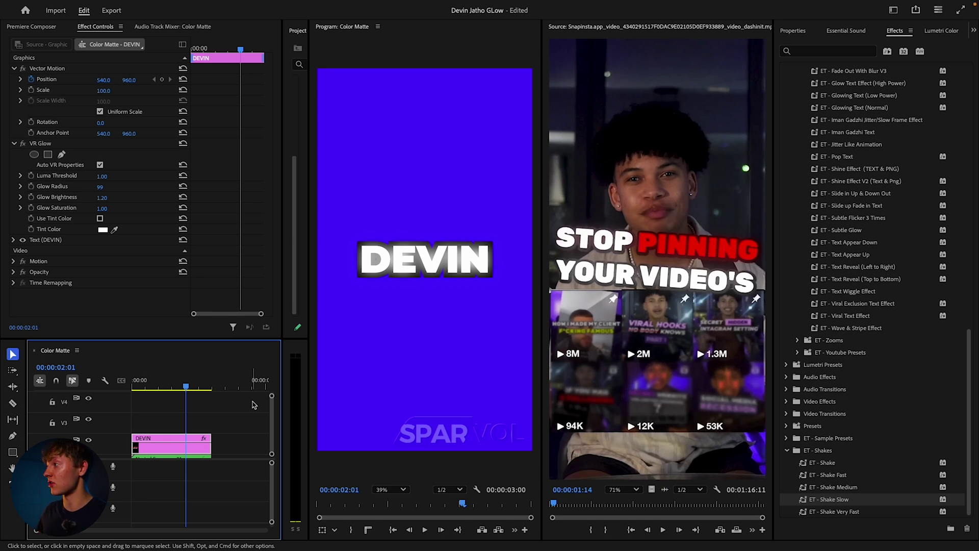
# - Deselect the title clip and look through the logo and text animation presets for another effect
pyautogui.click(253, 405)
pyautogui.scroll(10, 867, 275)
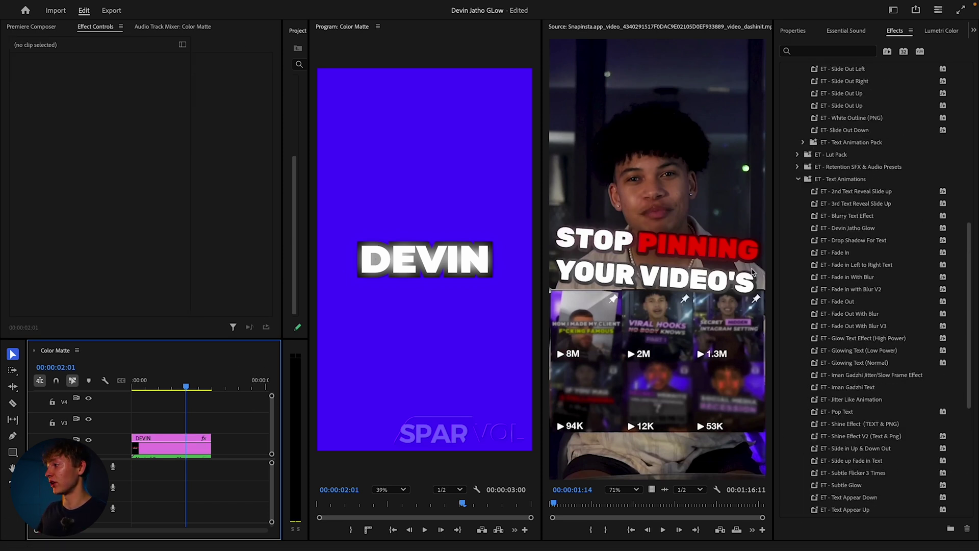
pyautogui.scroll(7, 860, 236)
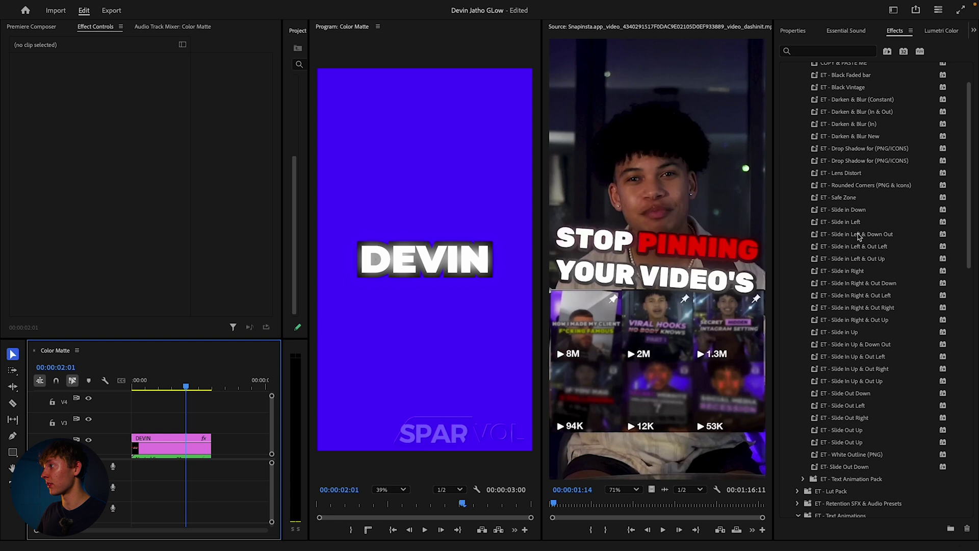
pyautogui.scroll(1, 860, 236)
pyautogui.scroll(-14, 865, 316)
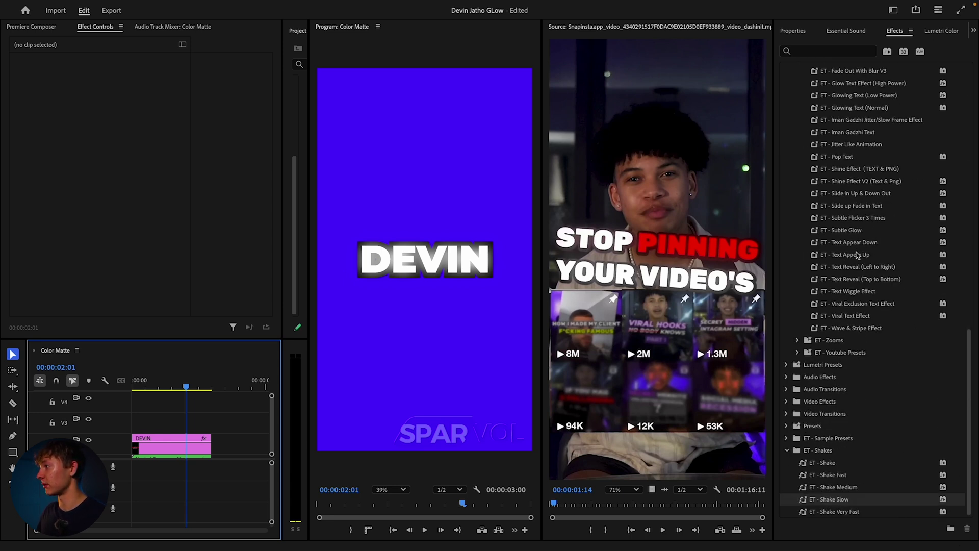
pyautogui.scroll(5, 858, 255)
pyautogui.scroll(-4, 867, 253)
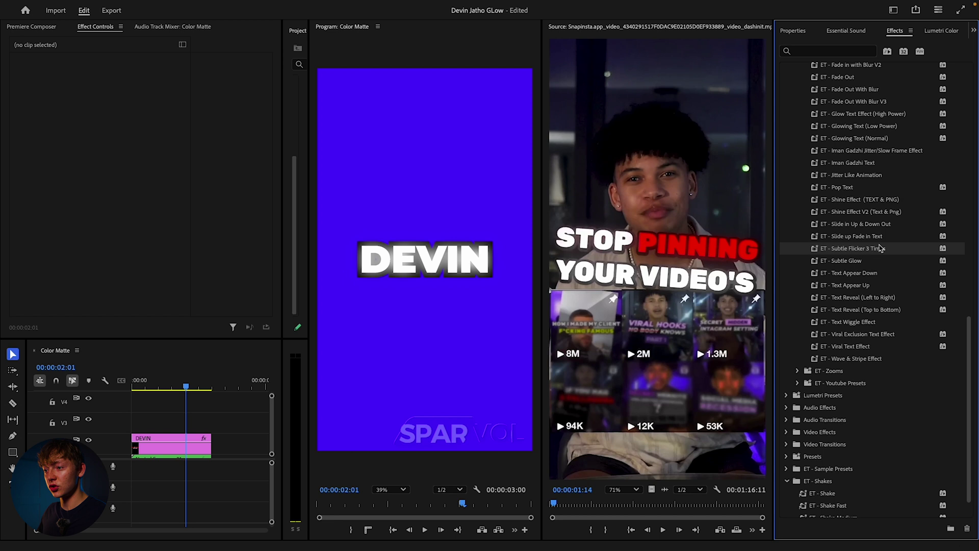
# - Apply the ET - Subtle Flicker 3 Times preset to the title clip and copy its Opacity keyframes
pyautogui.moveTo(152, 401); pyautogui.dragTo(135, 445)
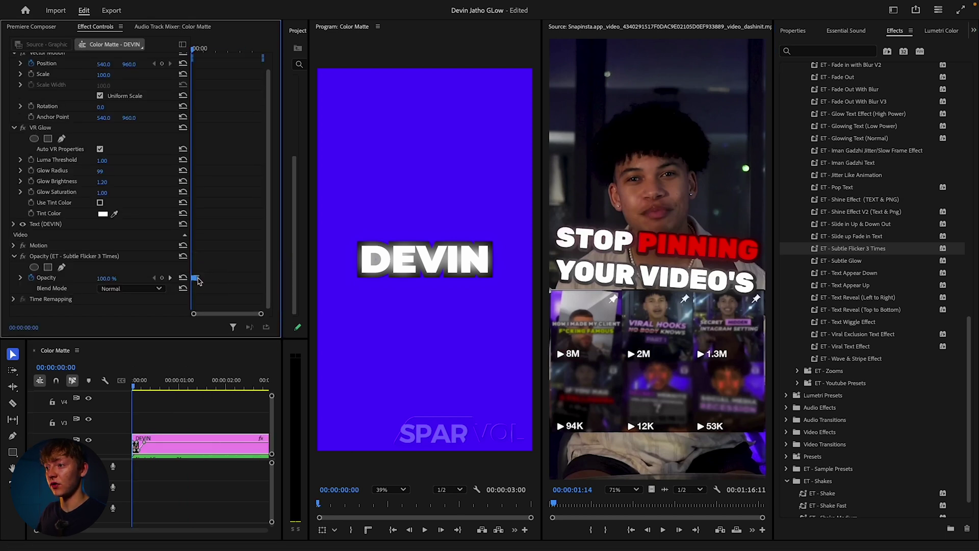
pyautogui.rightClick(198, 281)
pyautogui.click(221, 321)
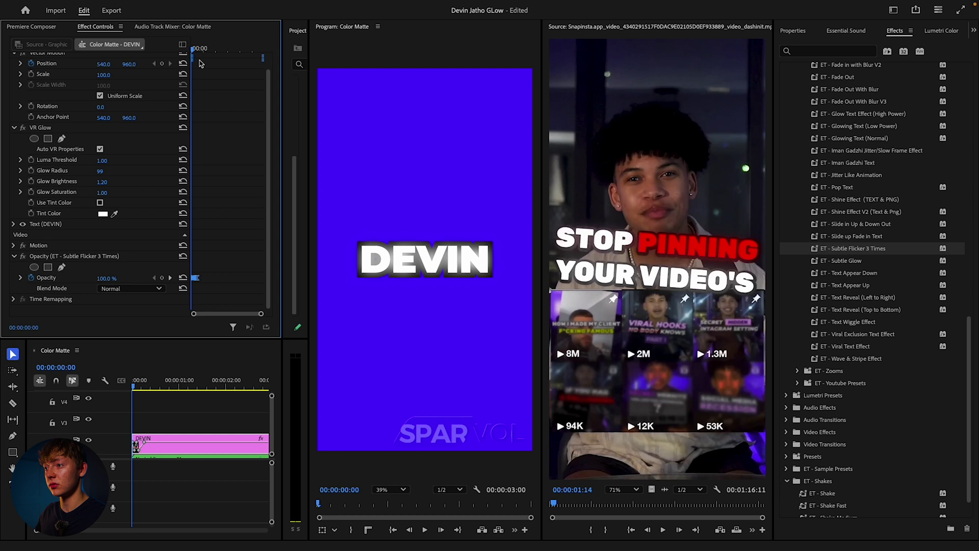
# - Paste the flicker's Opacity keyframes at 00:00:00:06 and return the playhead to the start of the title clip
pyautogui.click(197, 50)
pyautogui.rightClick(213, 276)
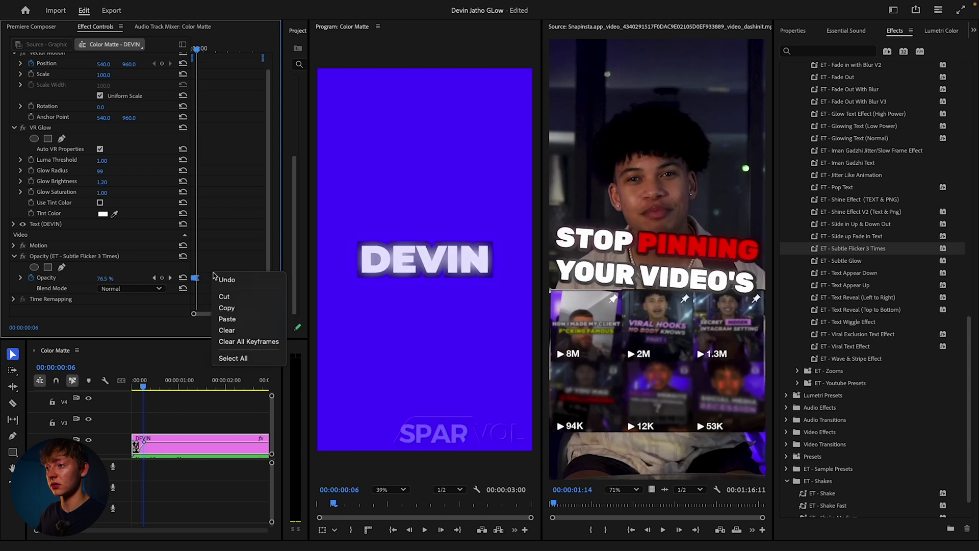
pyautogui.click(227, 319)
pyautogui.click(192, 50)
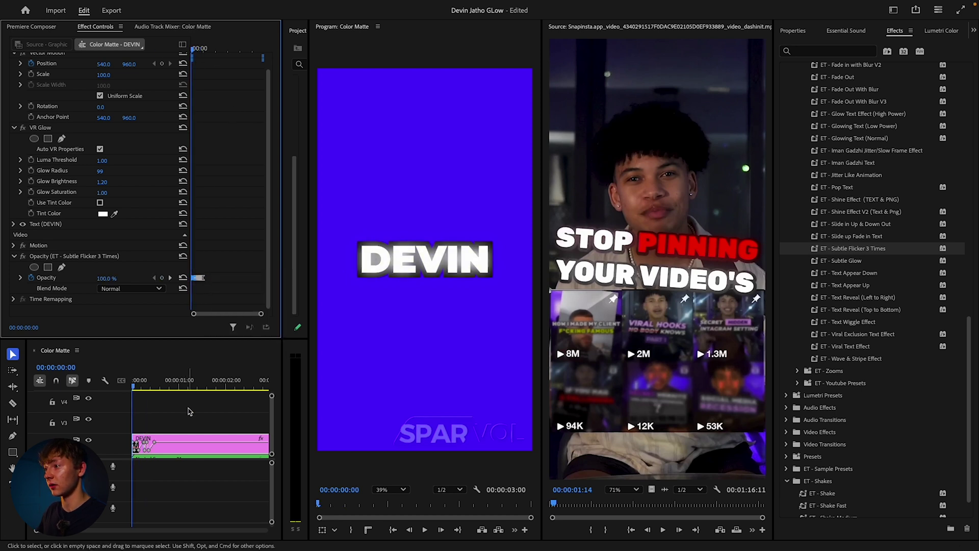
pyautogui.moveTo(153, 383); pyautogui.dragTo(132, 383)
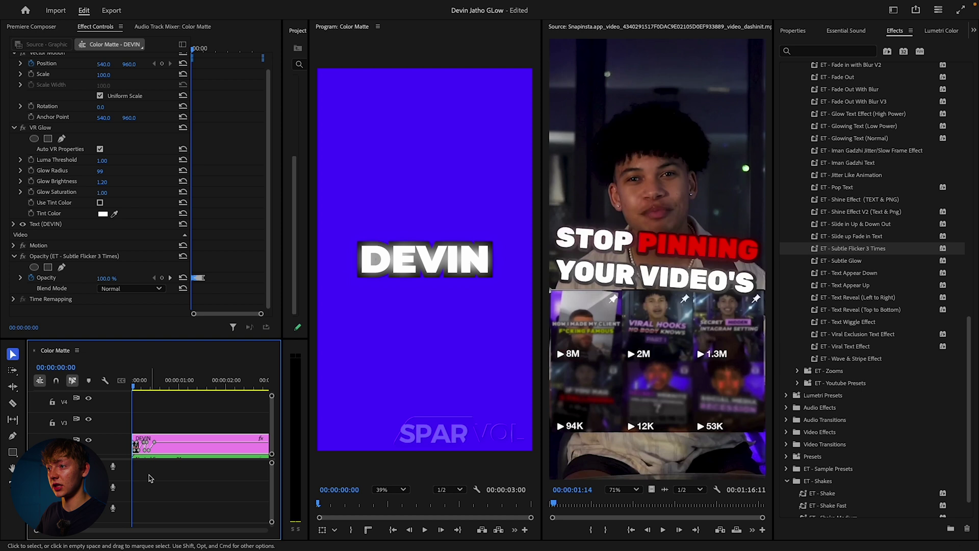
# - Copy the title clip's flicker Opacity keyframes, paste them at 00:00:00:14, and preview the animation from the start
pyautogui.moveTo(216, 261); pyautogui.dragTo(175, 297)
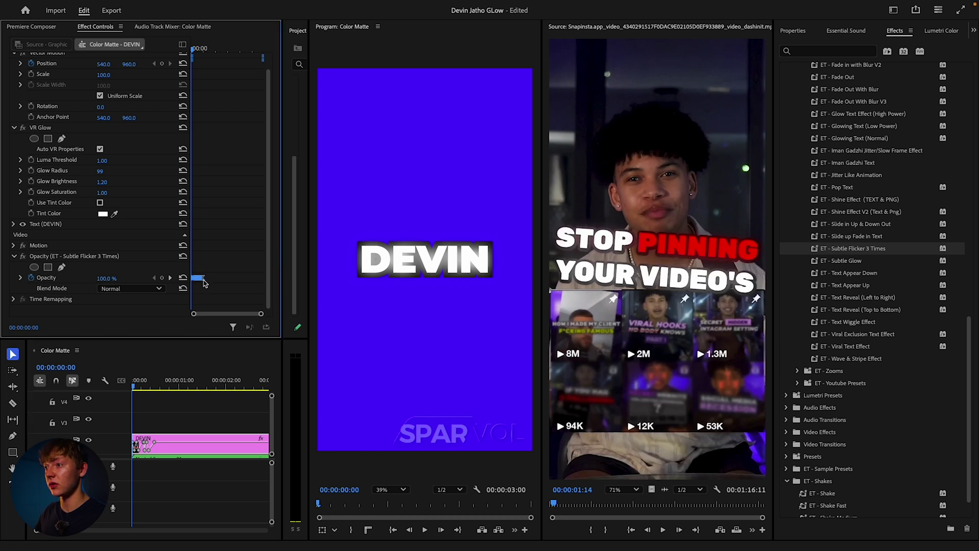
pyautogui.moveTo(197, 50); pyautogui.dragTo(204, 50)
pyautogui.rightClick(222, 289)
pyautogui.click(243, 336)
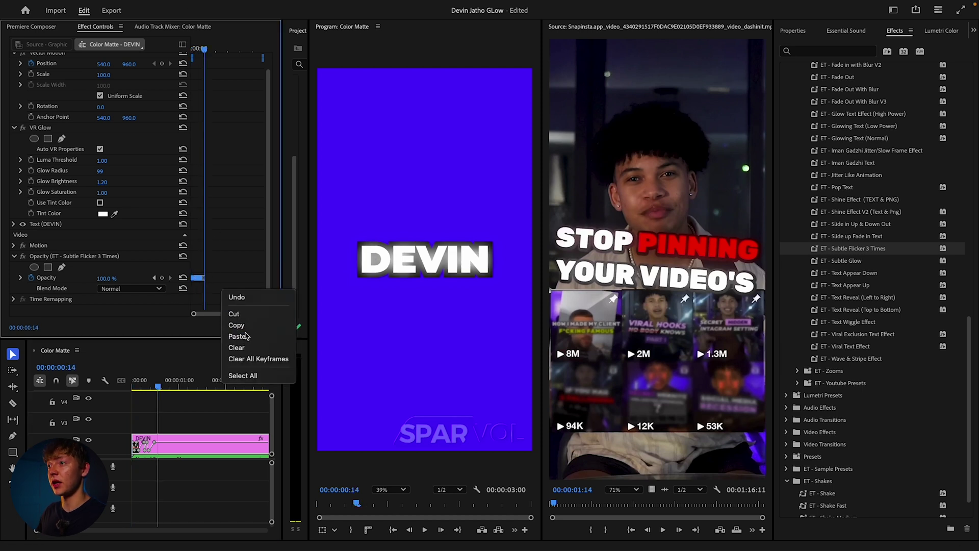
pyautogui.press('space')
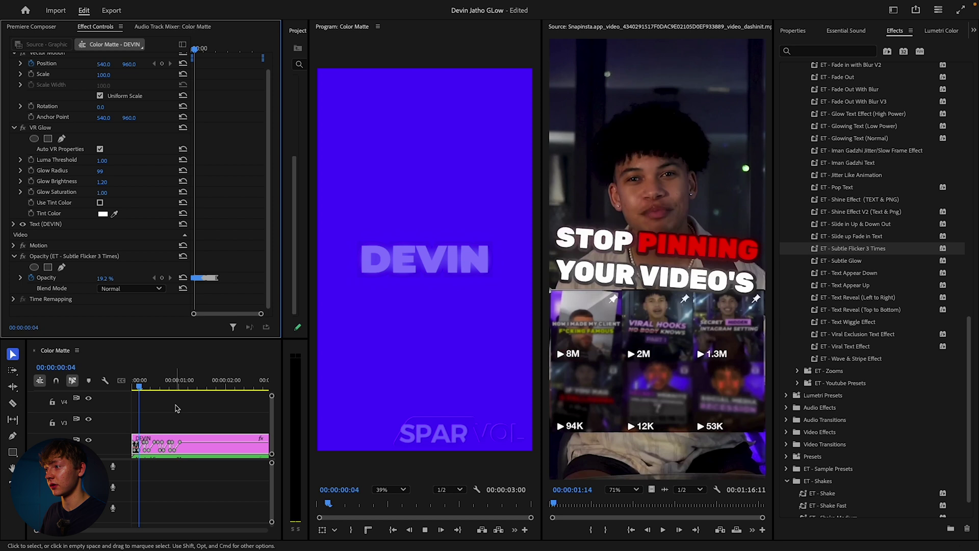
pyautogui.press('space')
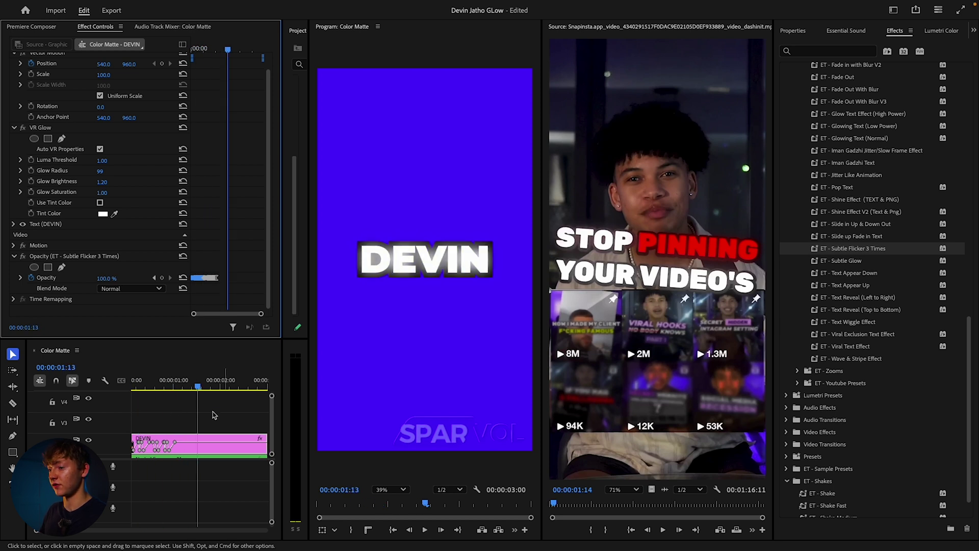
pyautogui.press('-')
pyautogui.press('-')
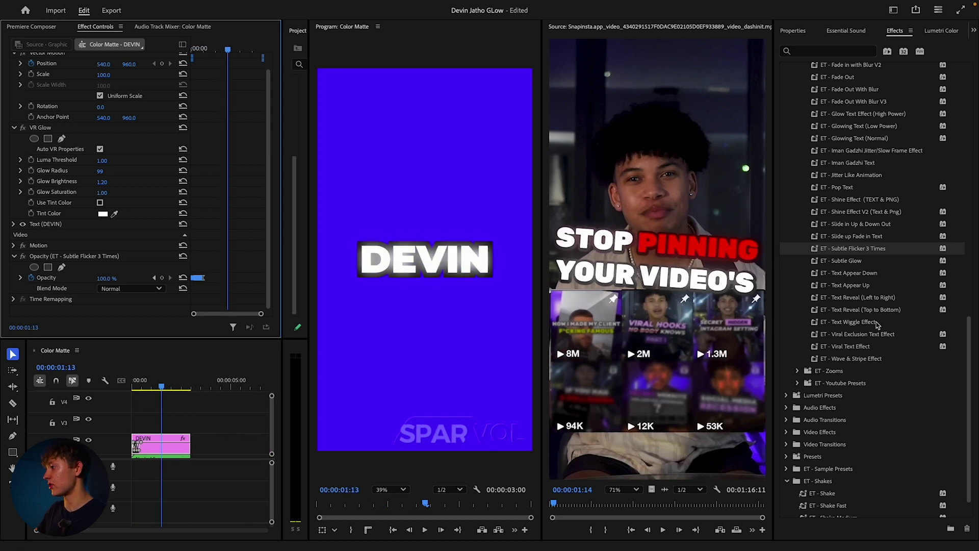
# - Locate the ET - Devin Jatho Glow preset and undo the flicker preset with its Opacity keyframes on the title clip
pyautogui.moveTo(875, 321); pyautogui.dragTo(852, 271)
pyautogui.scroll(5, 856, 261)
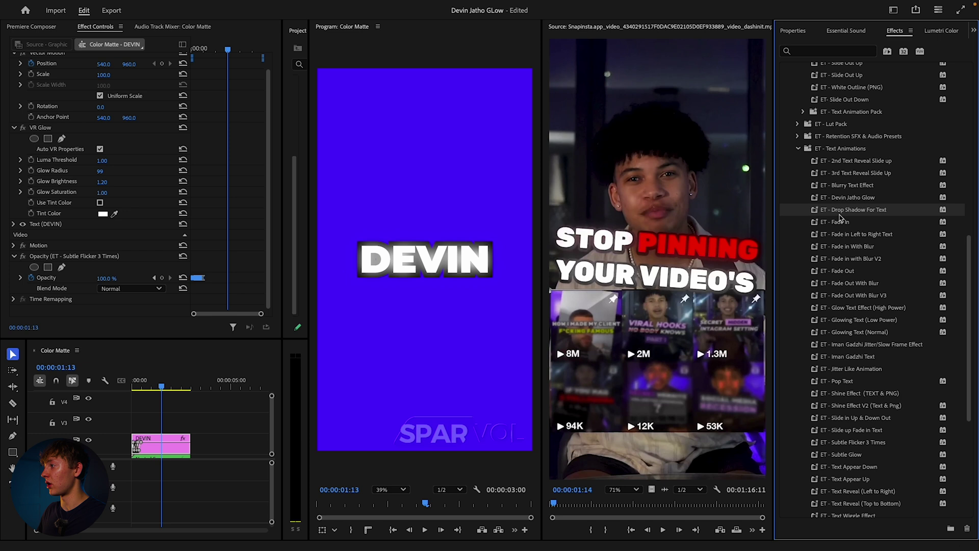
pyautogui.click(857, 197)
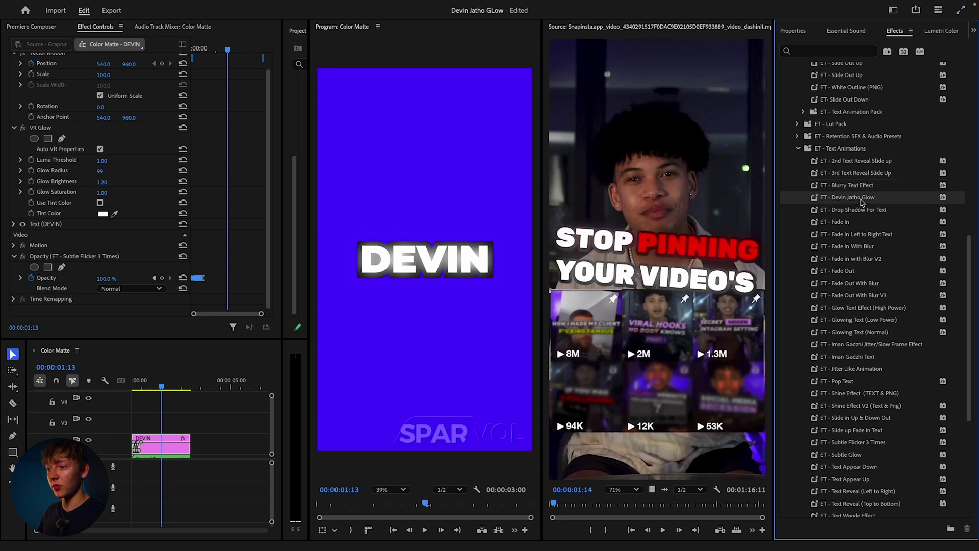
pyautogui.press('super+z')
pyautogui.press('super+z')
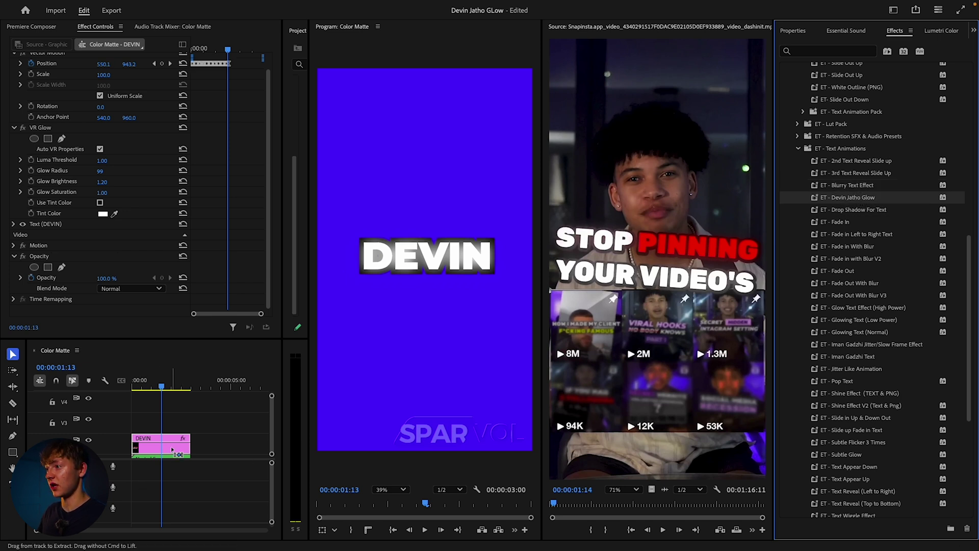
# - Collapse the Vector Motion properties and delete the VR Glow effect from the title clip
pyautogui.scroll(1, 67, 69)
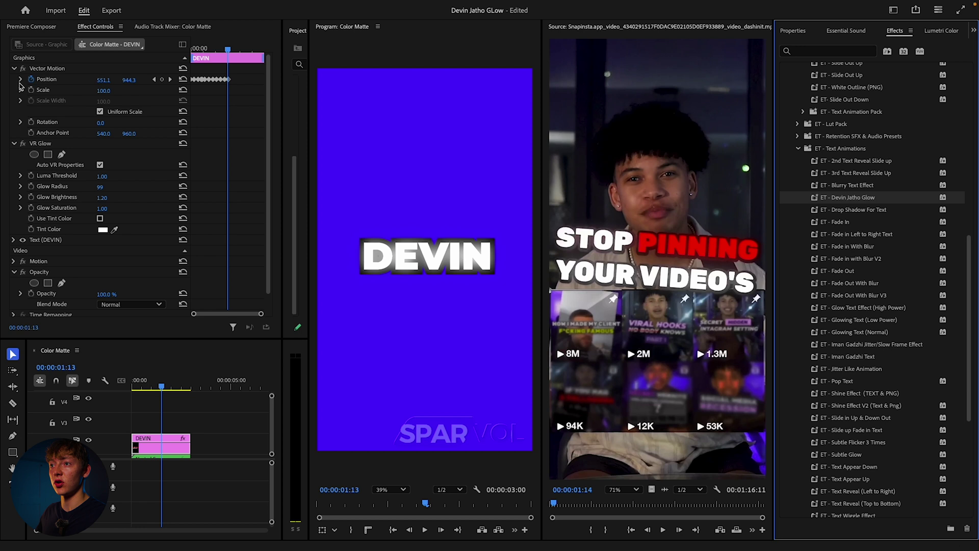
pyautogui.click(19, 69)
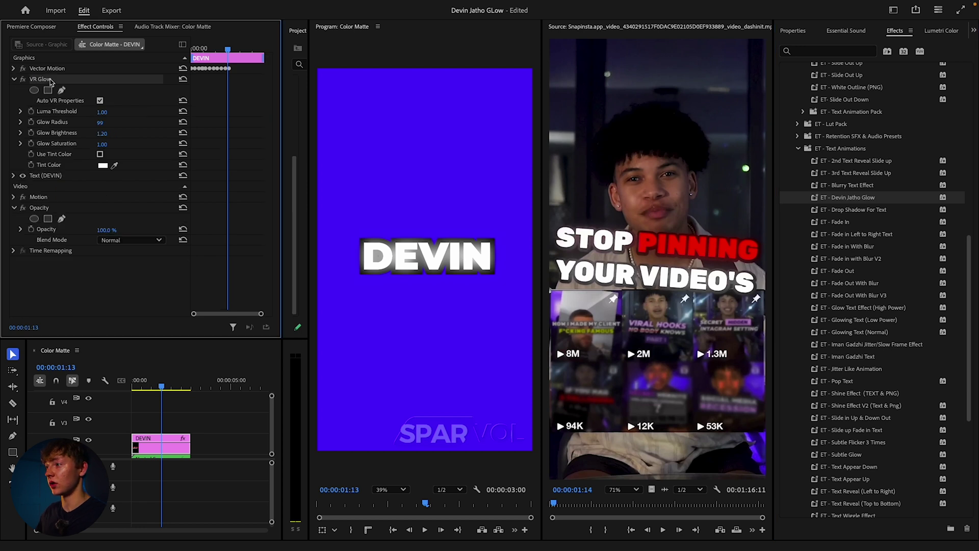
pyautogui.press('Delete')
# - Try the ET - Devin Jatho Glow preset on the title clip and undo it
pyautogui.moveTo(861, 201); pyautogui.dragTo(179, 448)
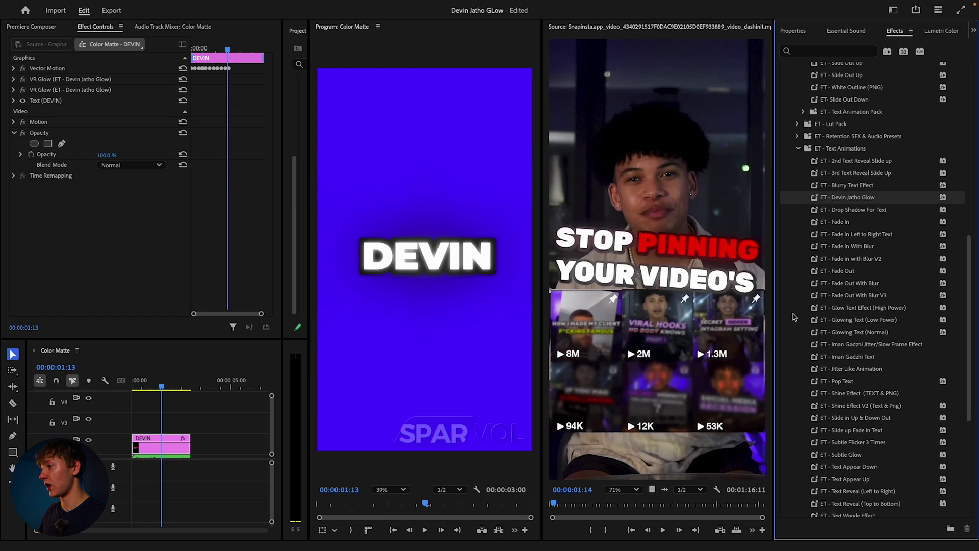
pyautogui.scroll(3, 859, 310)
pyautogui.scroll(-3, 862, 318)
pyautogui.scroll(1, 866, 311)
pyautogui.press('super+z')
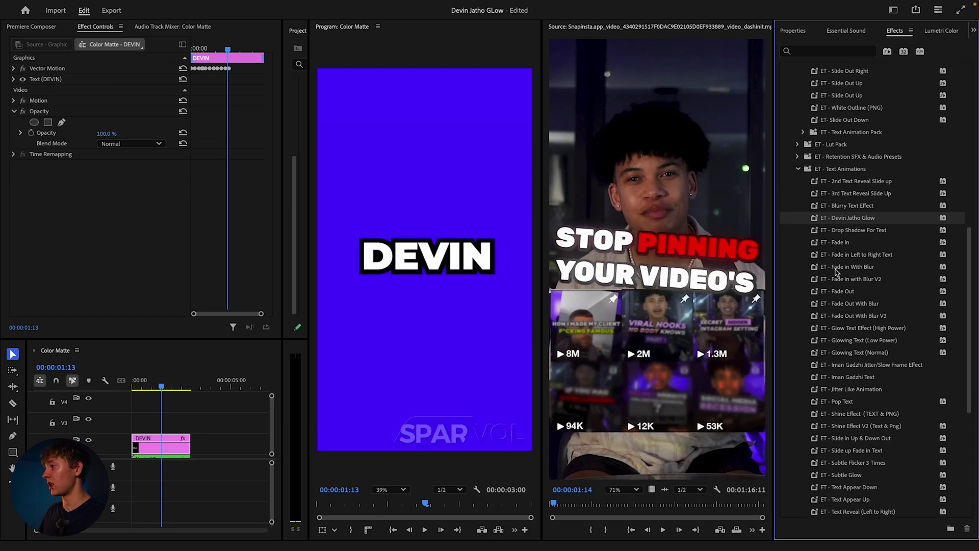
# - Try the ET - Iman Gadzhi Jitter/Slow Frame Effect preset on the title clip, return to the start, and undo it
pyautogui.scroll(-3, 857, 306)
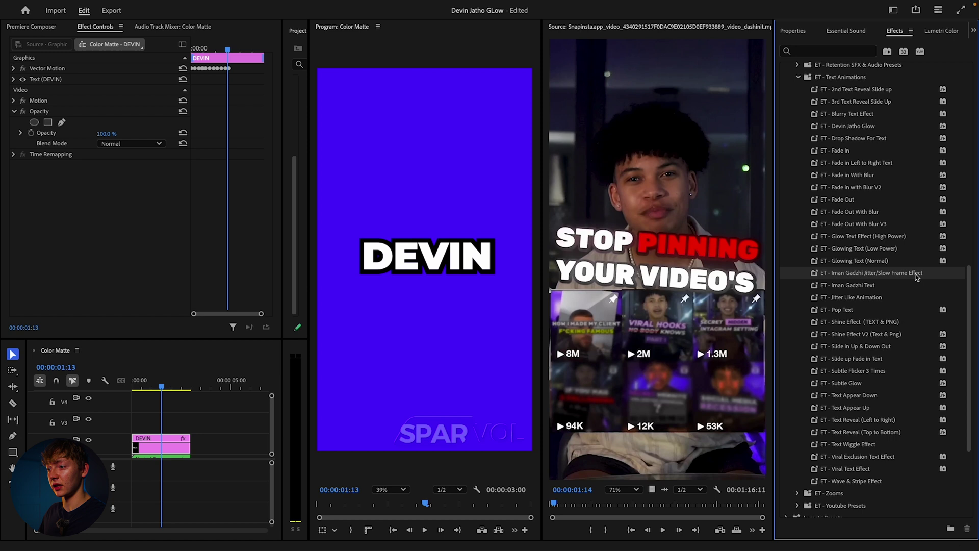
pyautogui.moveTo(917, 275); pyautogui.dragTo(156, 445)
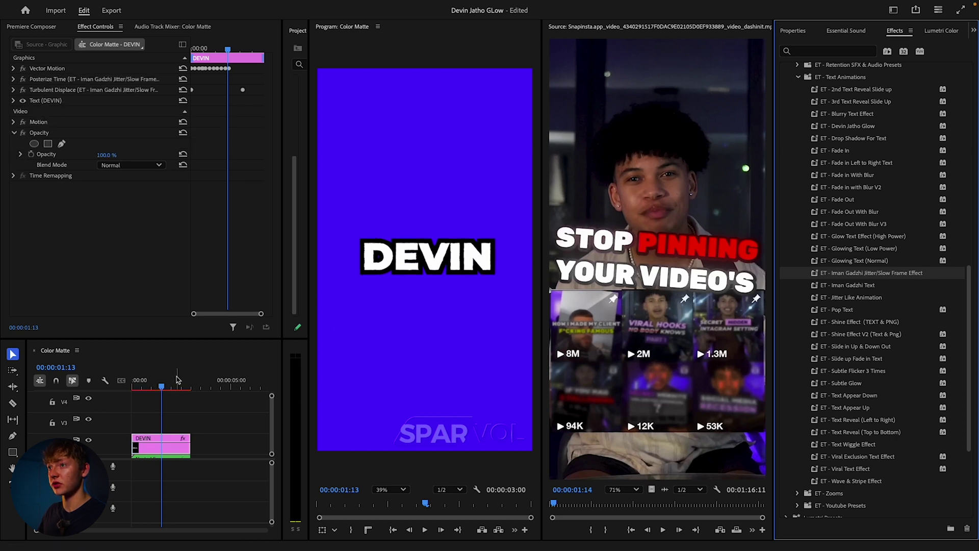
pyautogui.moveTo(159, 384); pyautogui.dragTo(130, 387)
pyautogui.hotkey('ctrl', 'z')
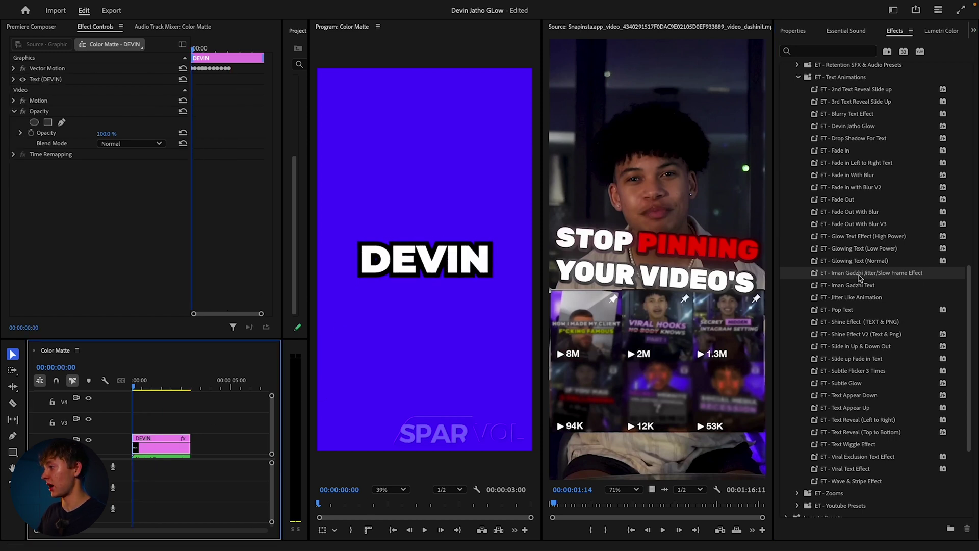
# - Apply the ET - Iman Gadzhi Text preset to the title clip and preview it from the start
pyautogui.moveTo(862, 288); pyautogui.dragTo(162, 442)
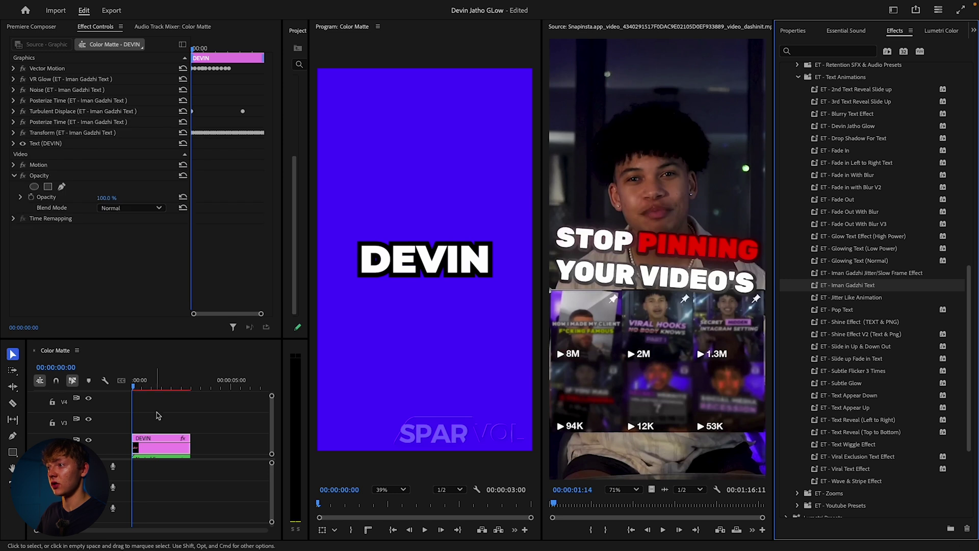
pyautogui.click(134, 389)
pyautogui.press('space')
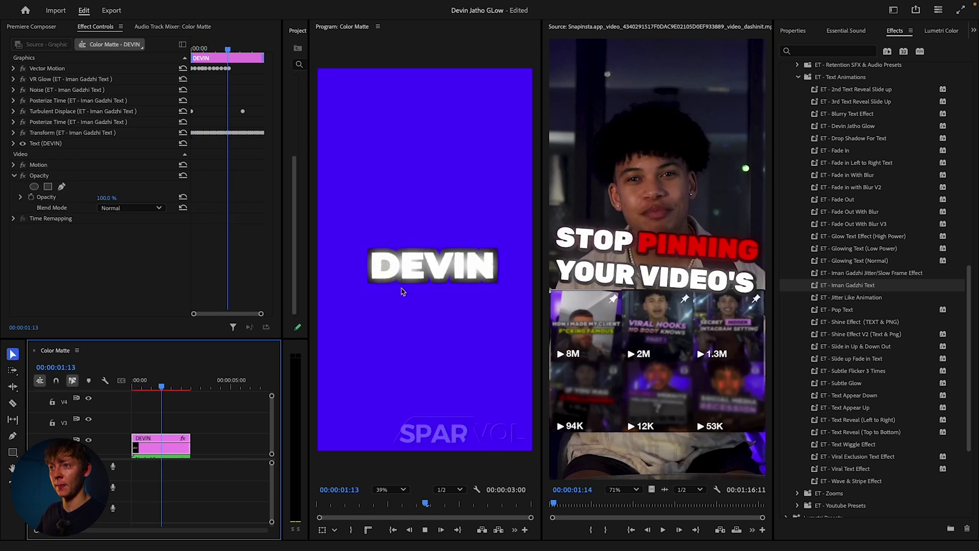
pyautogui.click(197, 208)
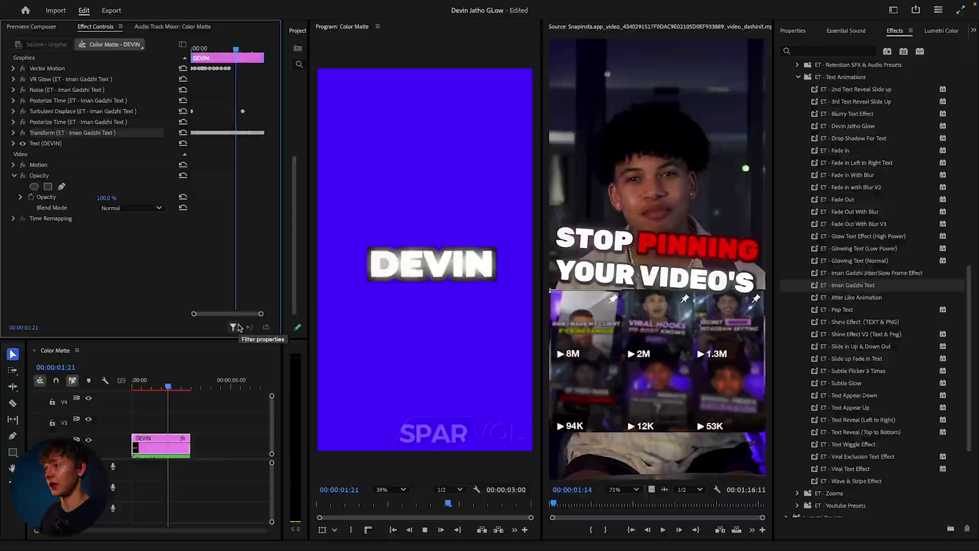